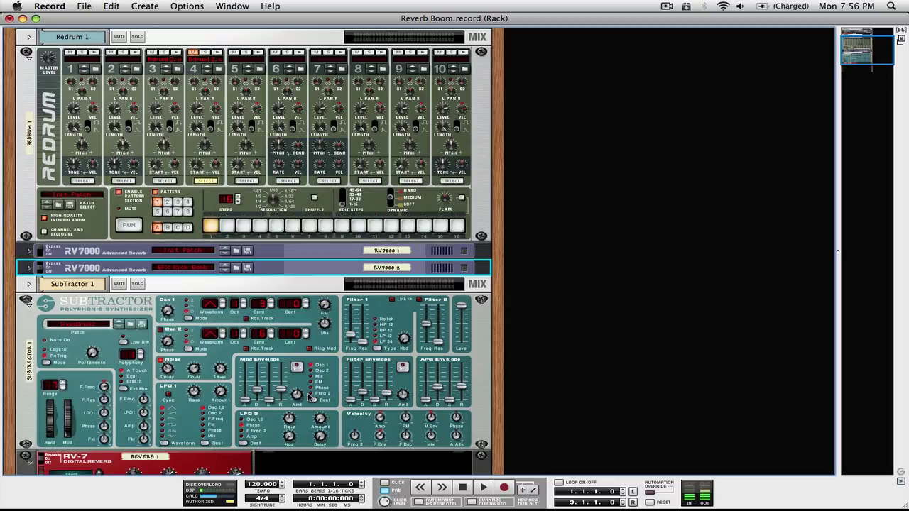
Switch to iTunes, play a passage of the track "Press On" by silverfilter, and return to the Record rack
key(ctrl+Right)
key(ctrl+Down)
key(ctrl+Up)
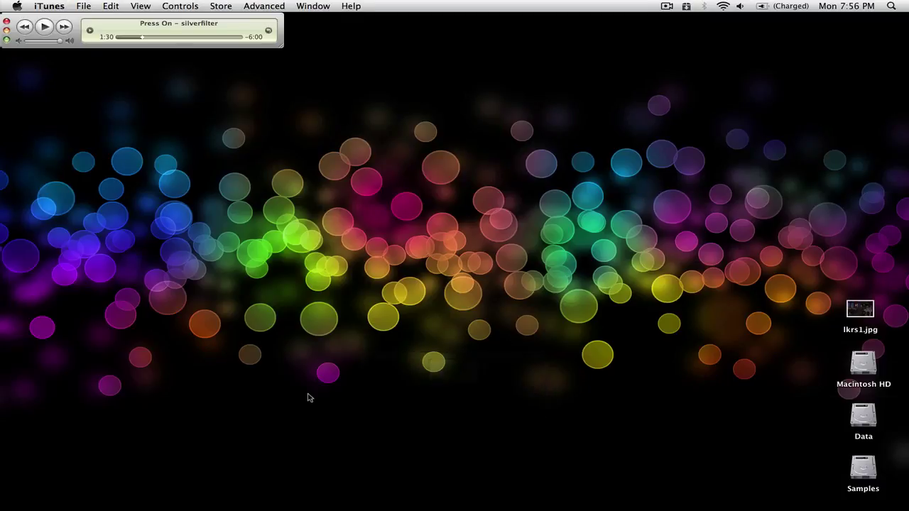
click(44, 28)
click(44, 27)
key(ctrl+Down)
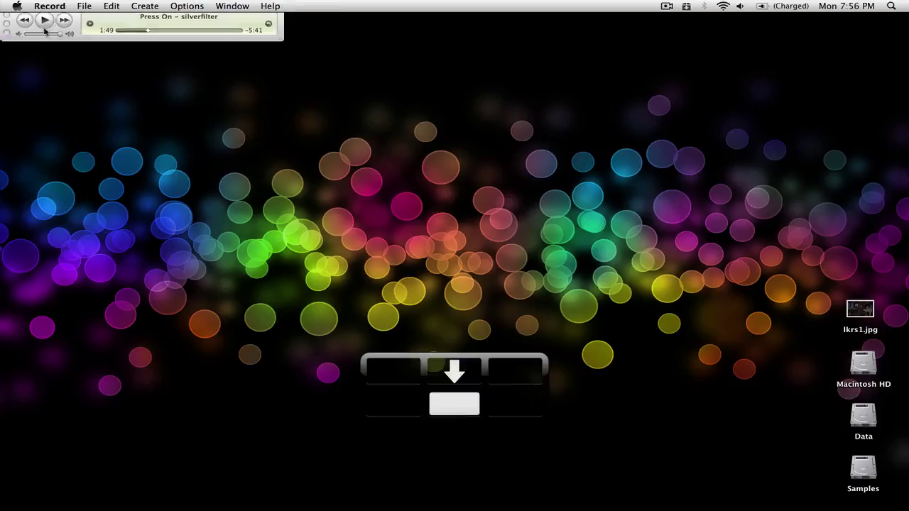
key(ctrl+Left)
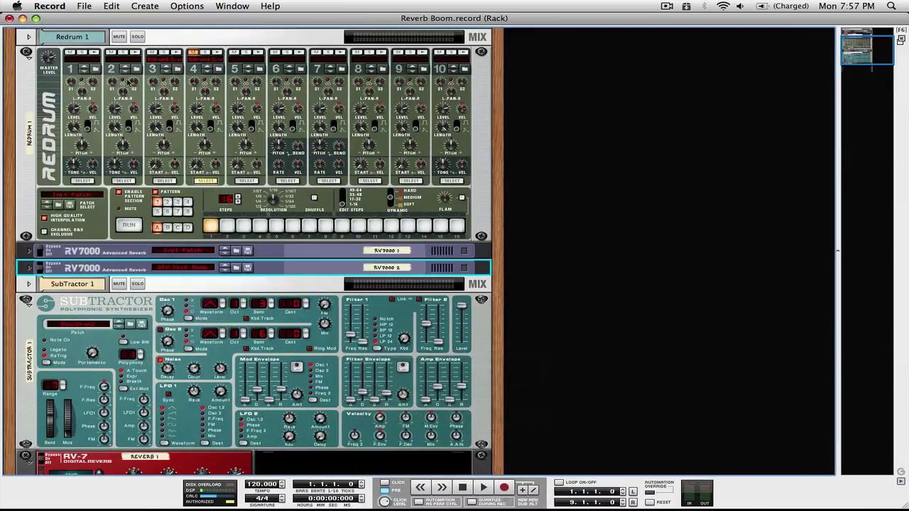
Set the RV7000 2 reverb to Bypass and trigger Redrum's drum 3 several times to audition the dry kick
scroll(574, 188, up, 5)
scroll(574, 187, down, 6)
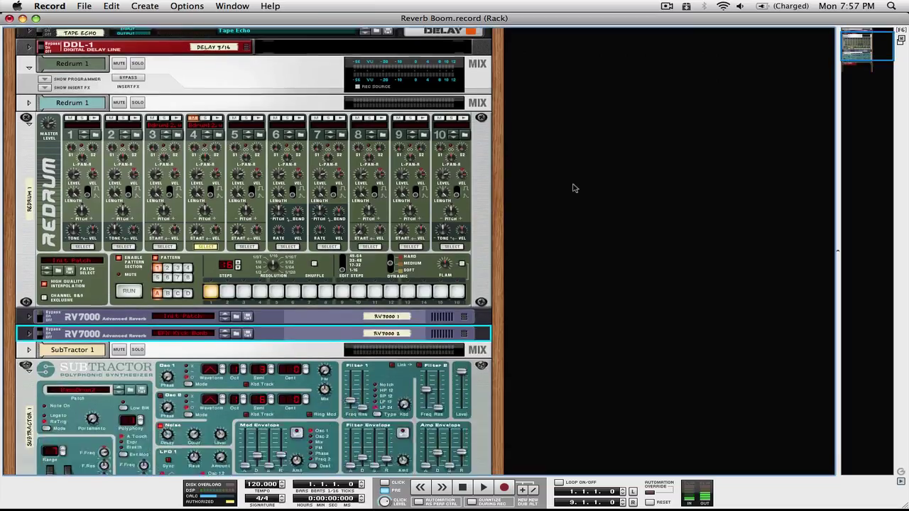
scroll(574, 187, up, 1)
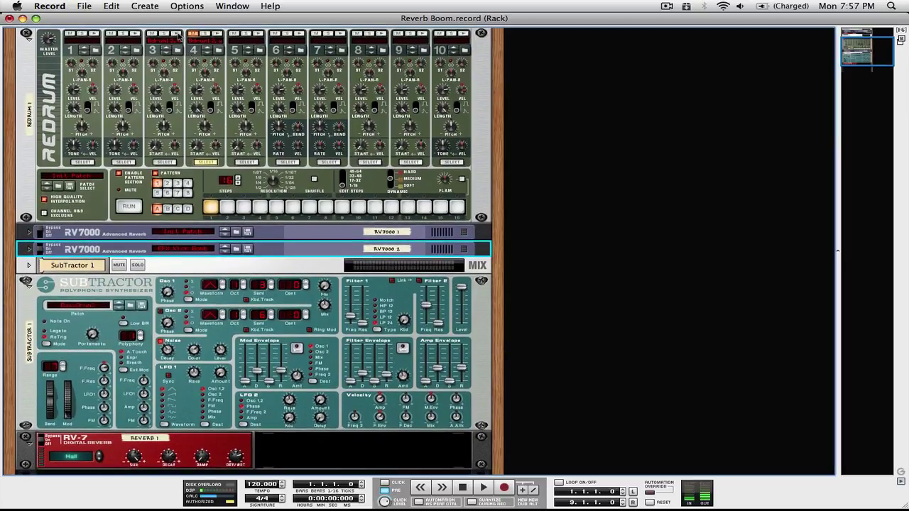
click(179, 34)
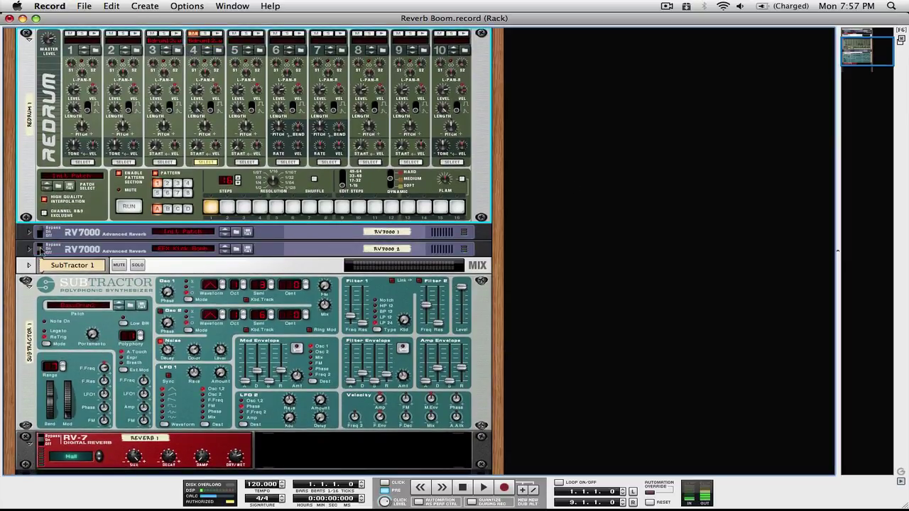
click(41, 250)
click(176, 36)
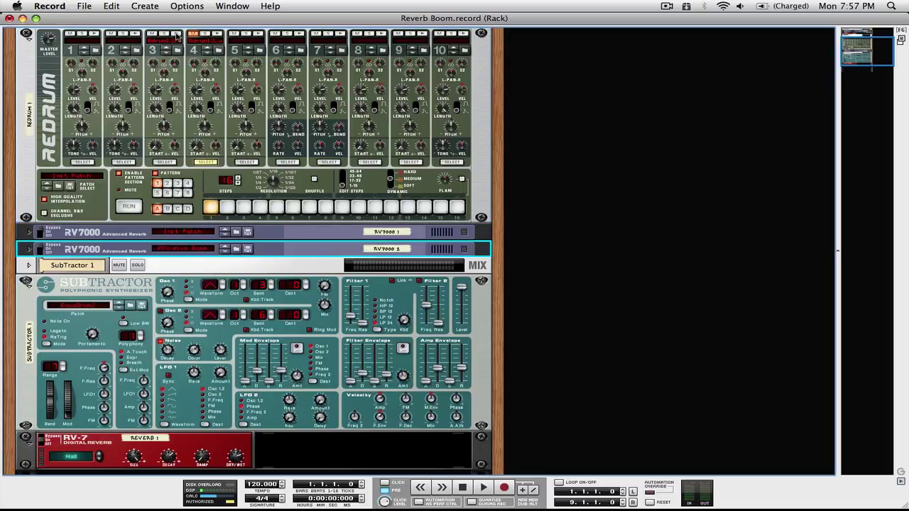
click(176, 35)
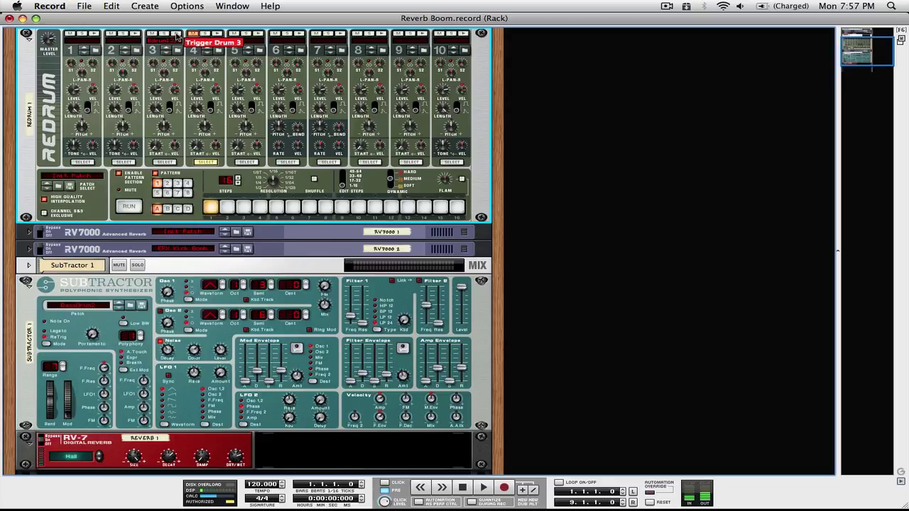
click(176, 35)
click(176, 36)
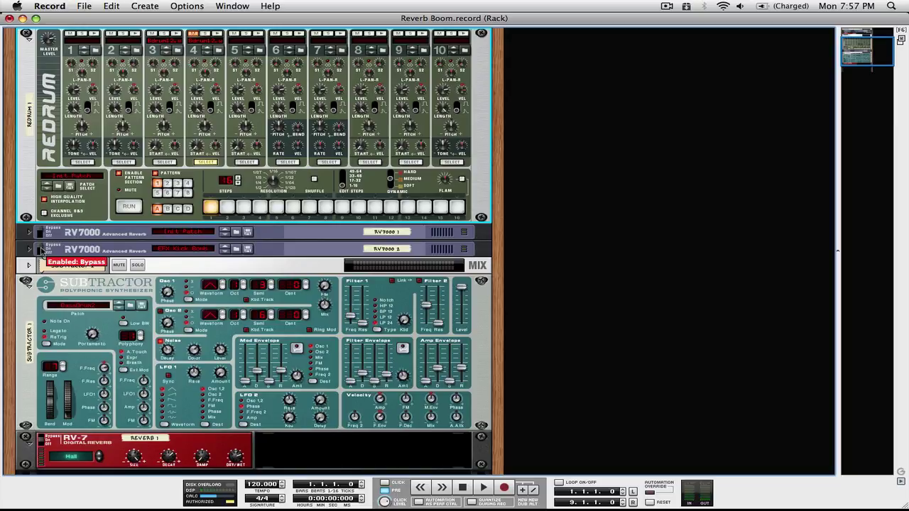
Switch RV7000 2 on and trigger Redrum's drum 3 to audition the kick through that reverb
click(43, 250)
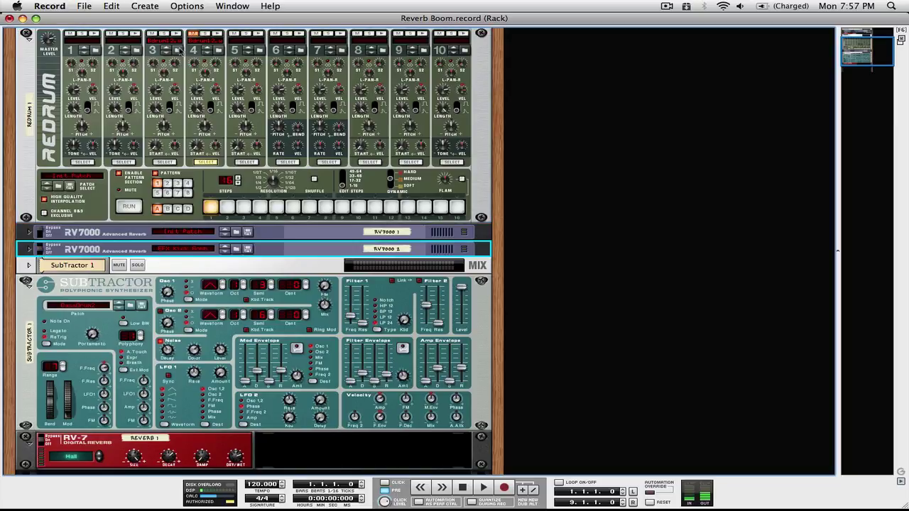
click(176, 37)
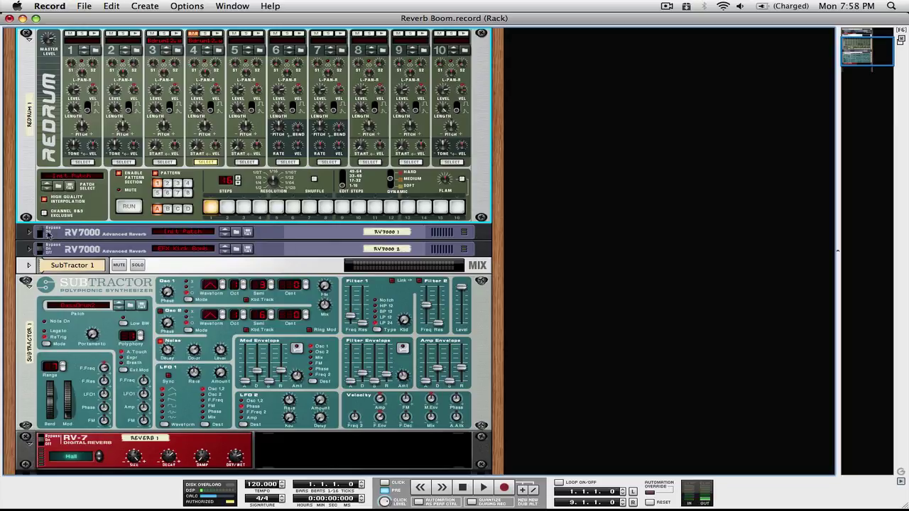
click(44, 232)
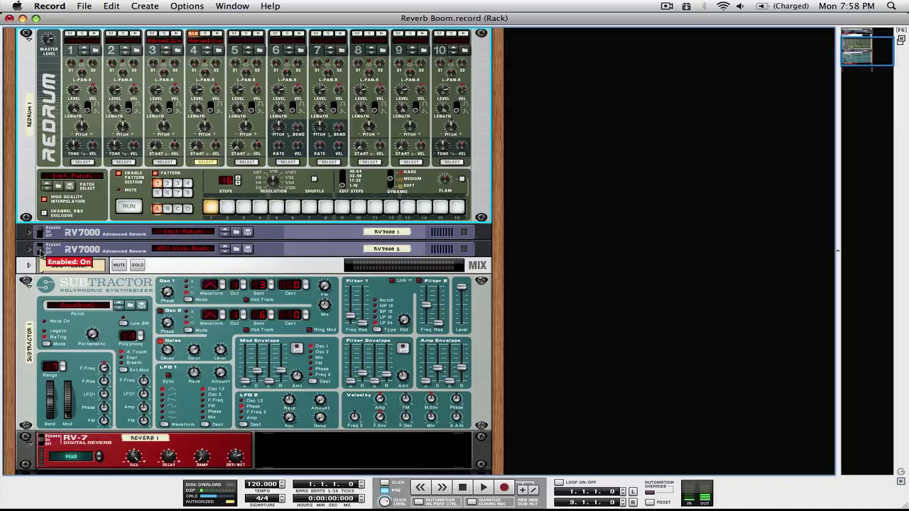
Put RV7000 2 back into Bypass and trigger drum 3 once more without the reverb
click(42, 249)
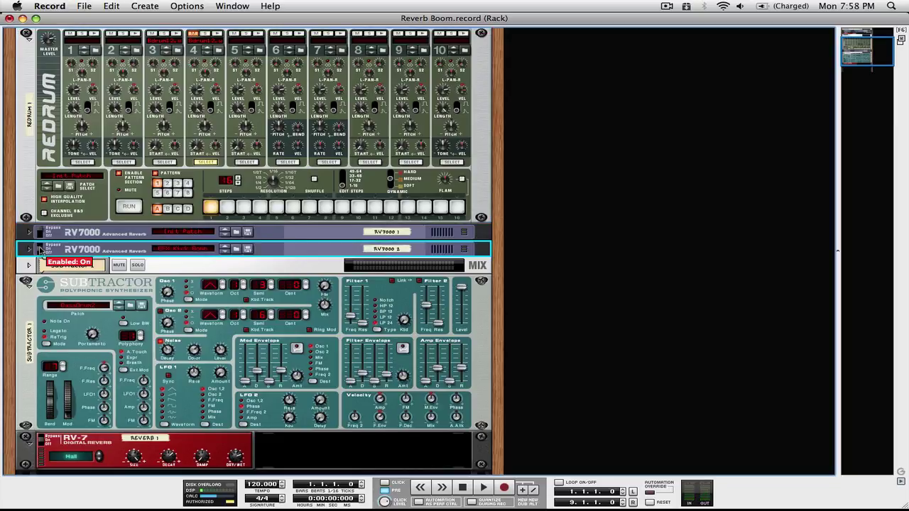
click(42, 250)
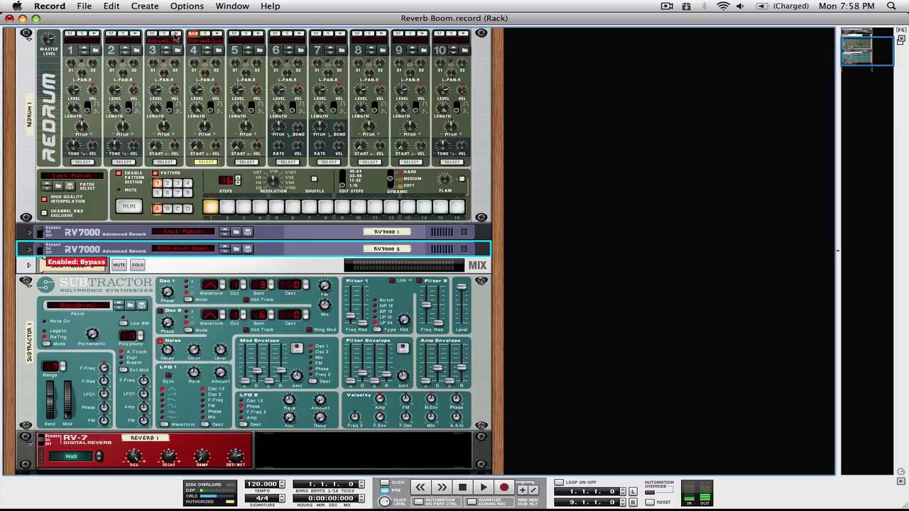
click(175, 37)
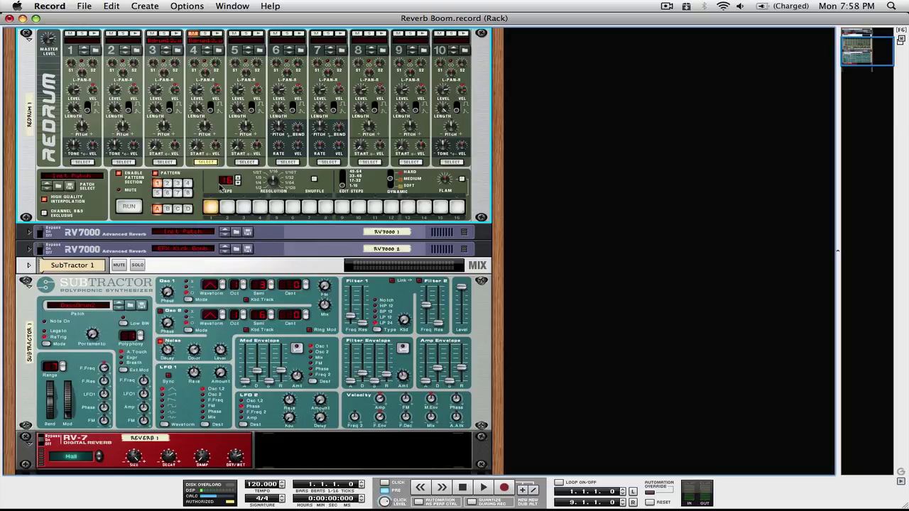
Switch the RV7000 1 reverb on while the Redrum pattern plays, and unfold the device to show its controls
key(space)
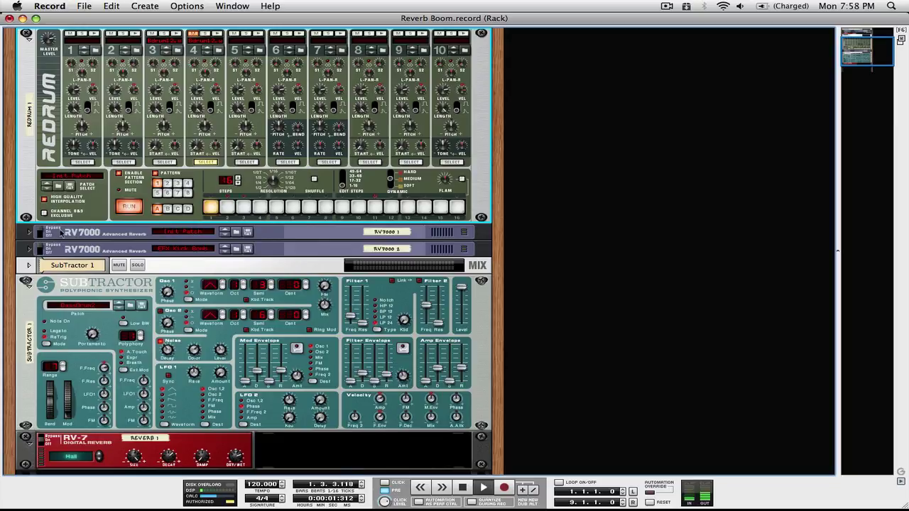
click(40, 231)
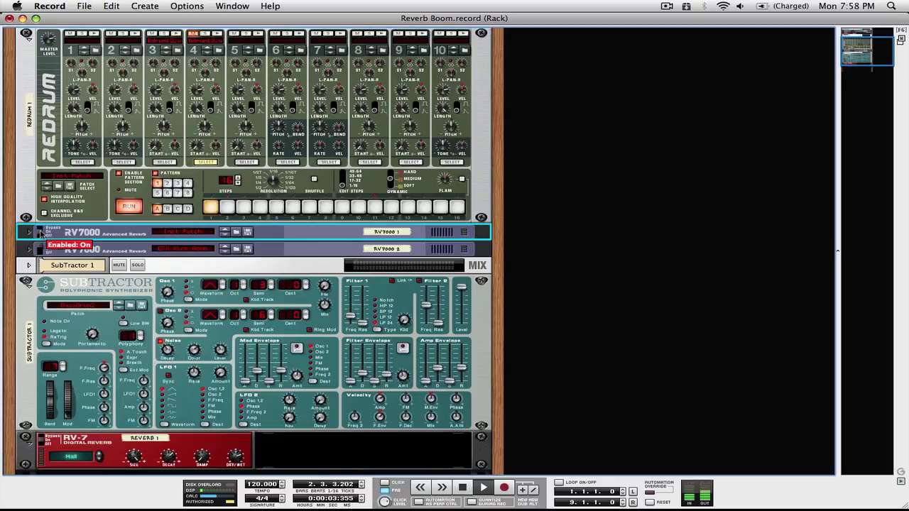
click(28, 232)
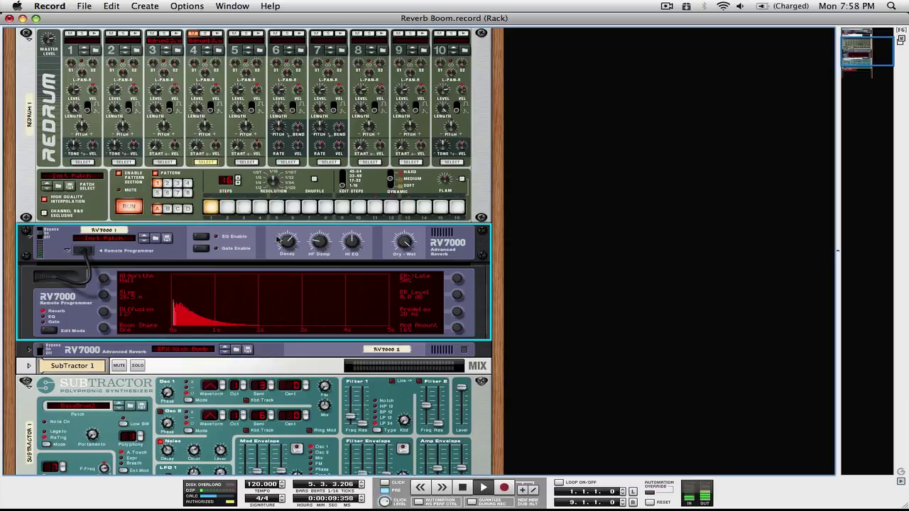
Raise the Decay of RV7000 1 until the reverb tail runs out to about 5 seconds
mouse_move(285, 243)
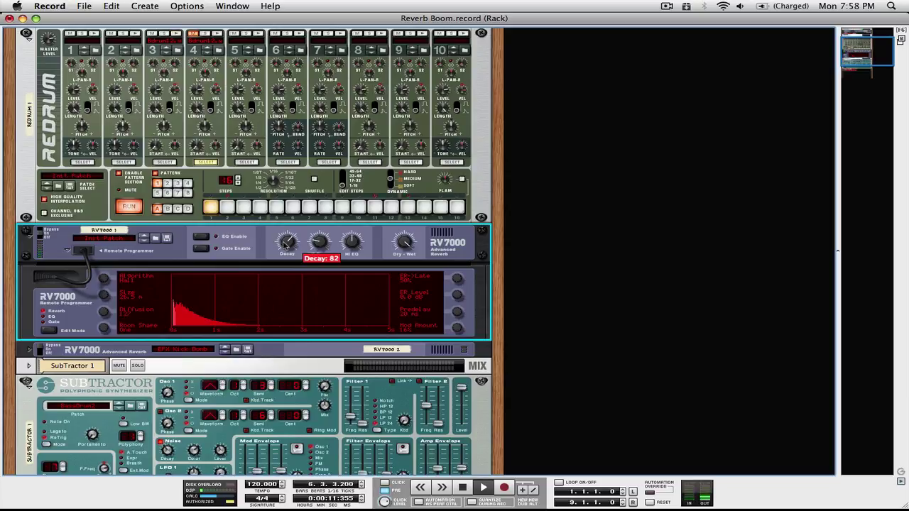
drag(285, 243, 286, 220)
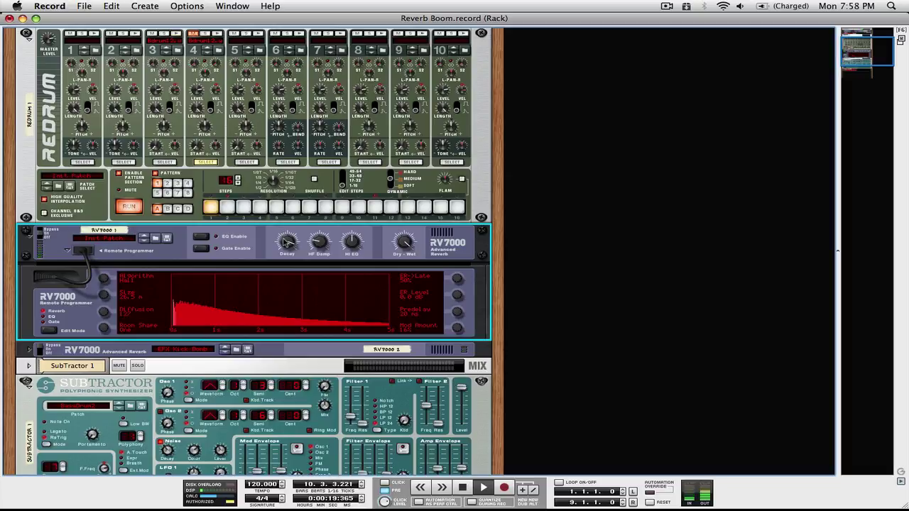
mouse_move(285, 242)
drag(286, 242, 285, 244)
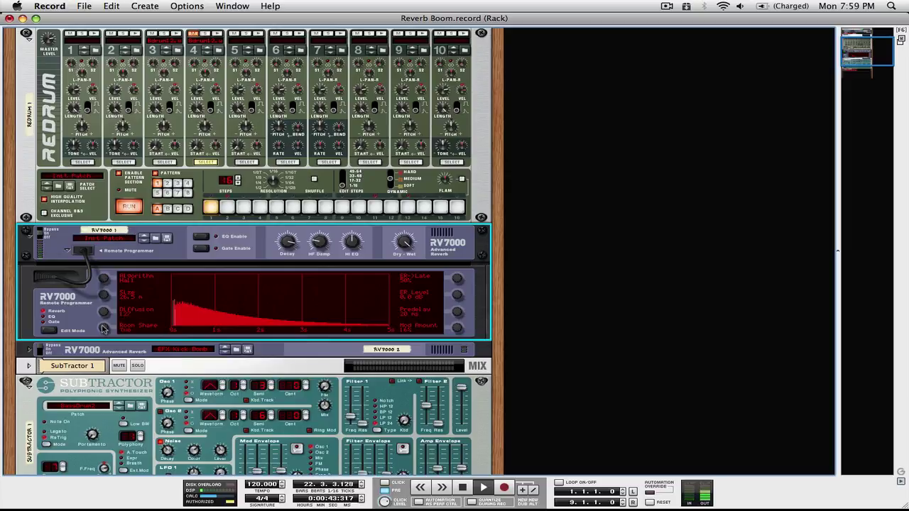
Set RV7000 1's Room Shape to Four, raise HF Damp to about 91 and adjust the Hi EQ
drag(104, 329, 103, 327)
mouse_move(103, 328)
mouse_down()
mouse_move(112, 315)
mouse_move(106, 320)
mouse_up()
drag(322, 241, 326, 225)
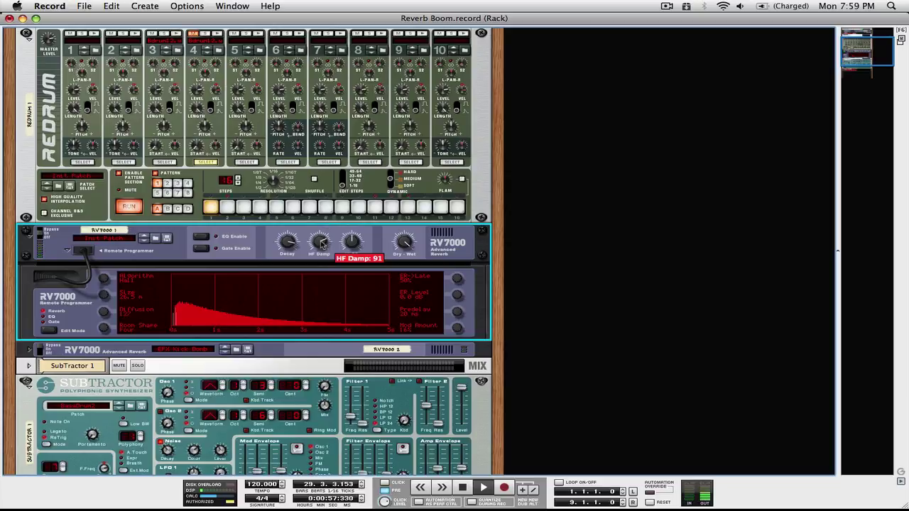
drag(322, 242, 352, 253)
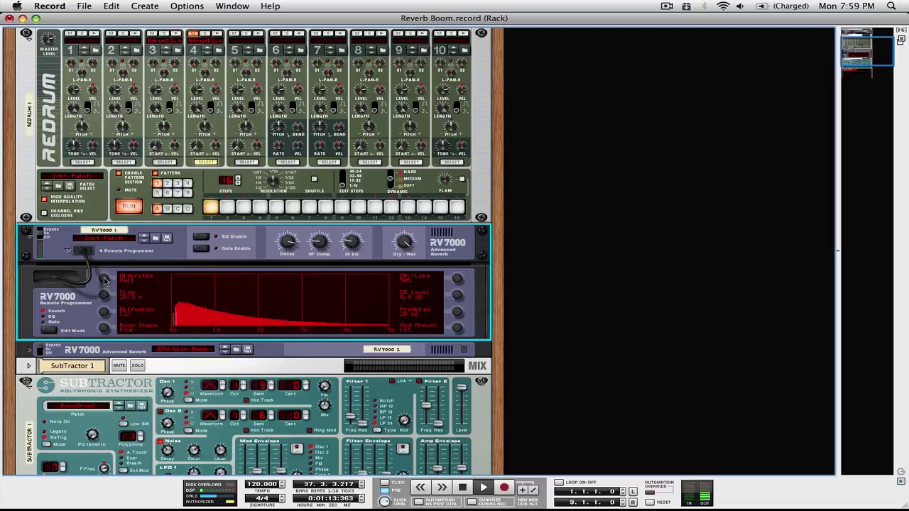
Try the Arena algorithm on RV7000 1 and return it to Hall
drag(103, 279, 104, 278)
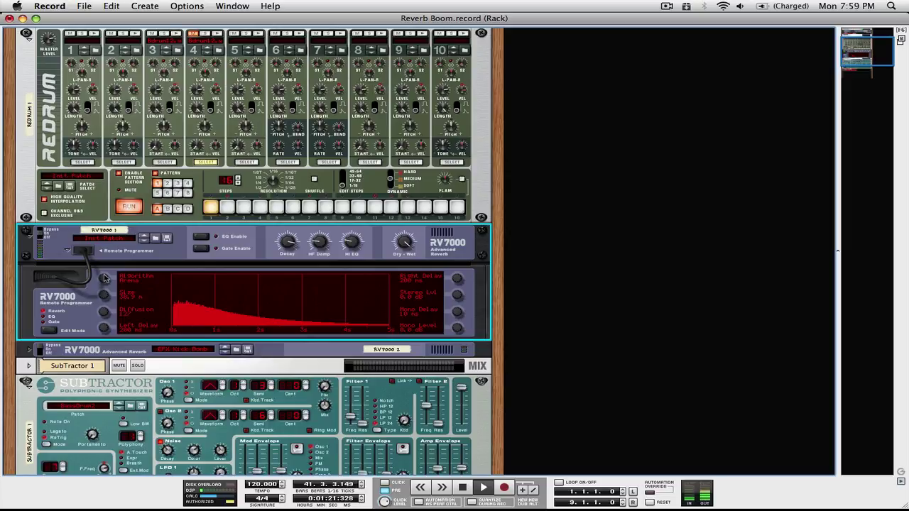
drag(104, 275, 104, 276)
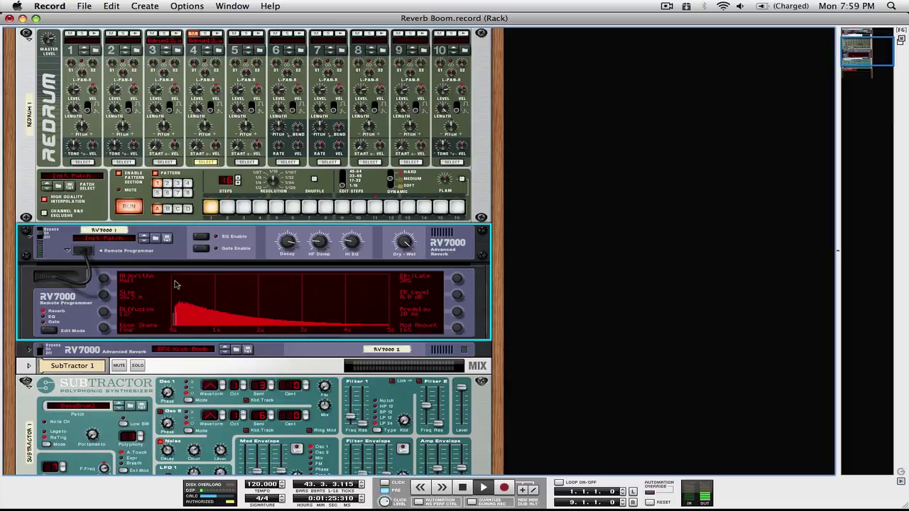
drag(291, 245, 291, 246)
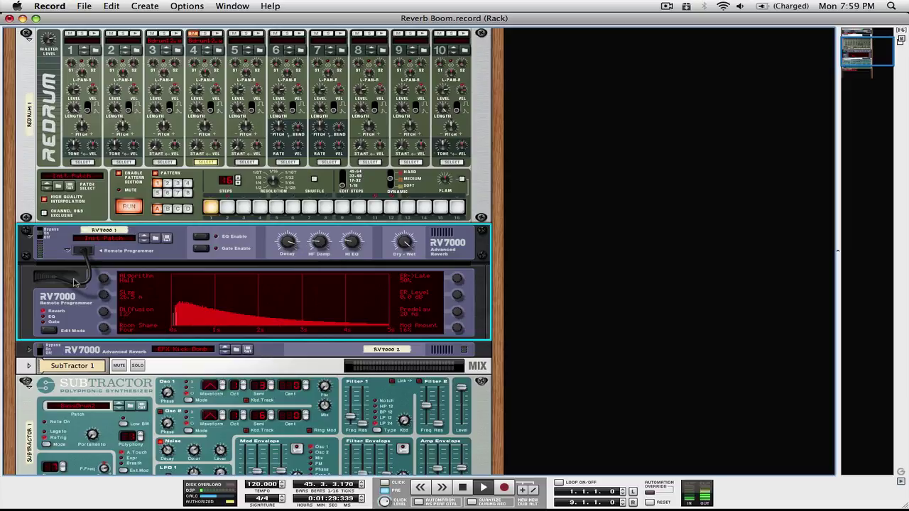
Replay the pattern from the start, comparing it with Redrum's drum 4 unmuted and muted
key(space)
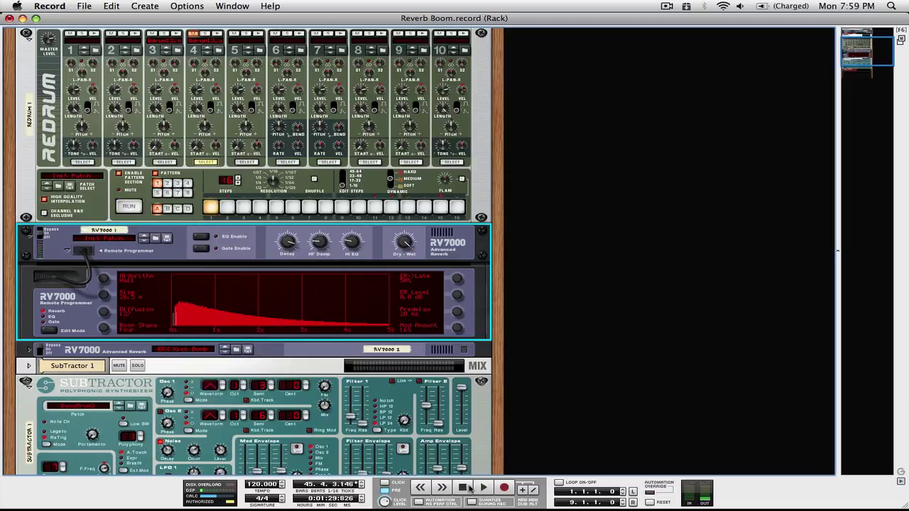
click(465, 487)
click(193, 36)
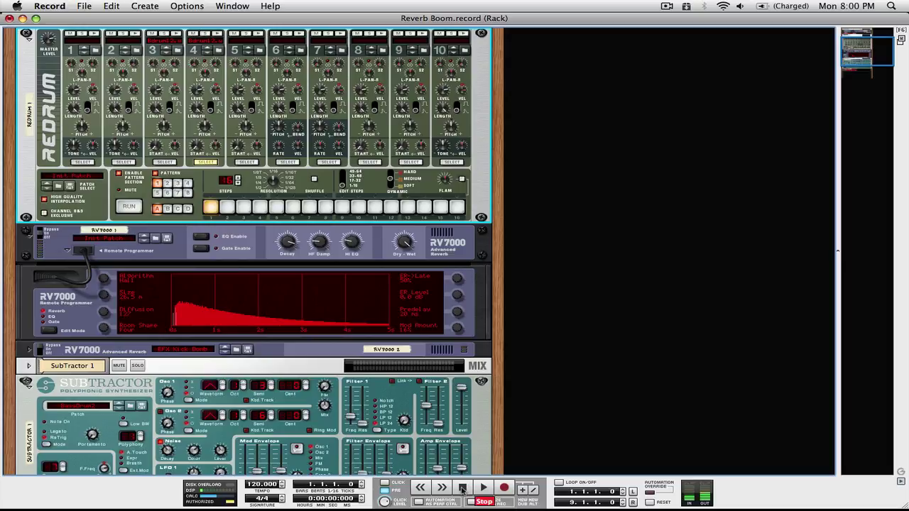
key(space)
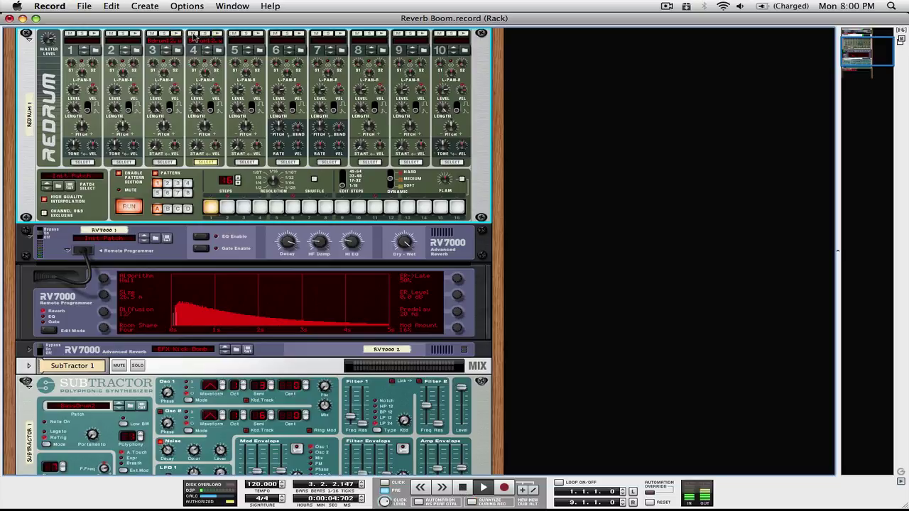
click(192, 34)
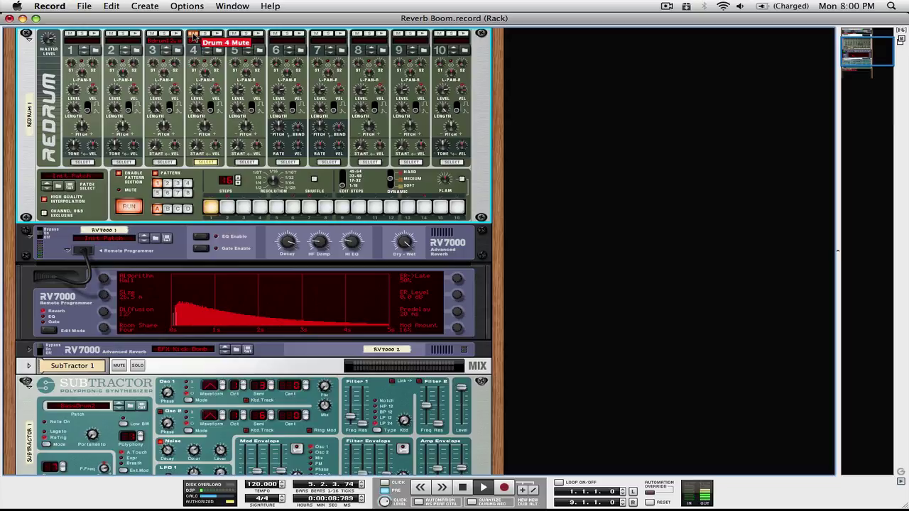
click(192, 34)
click(193, 34)
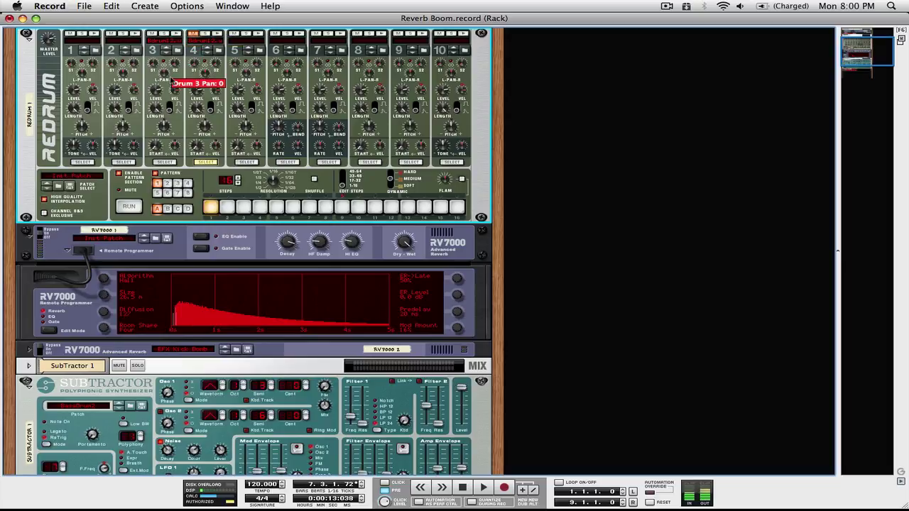
Set the sample start of Redrum's drum 3 to 12 during playback and toggle drum 4's mute
key(space)
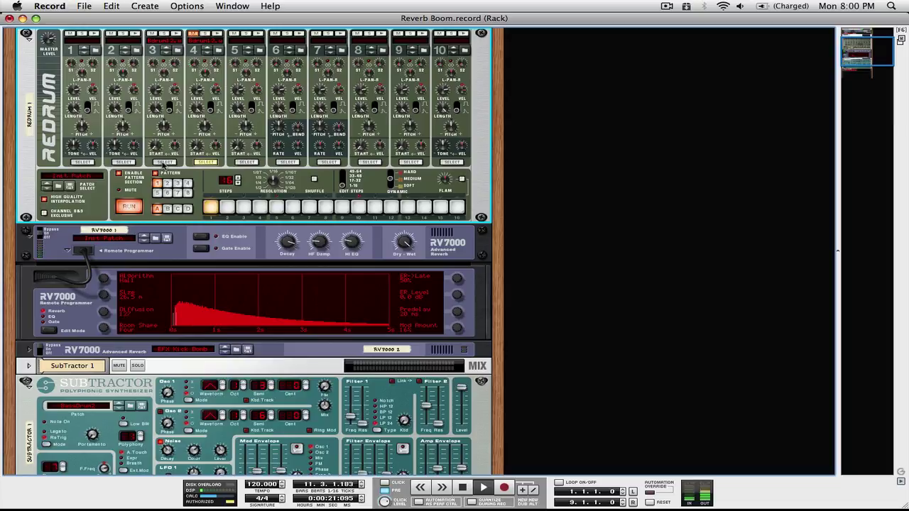
mouse_move(156, 149)
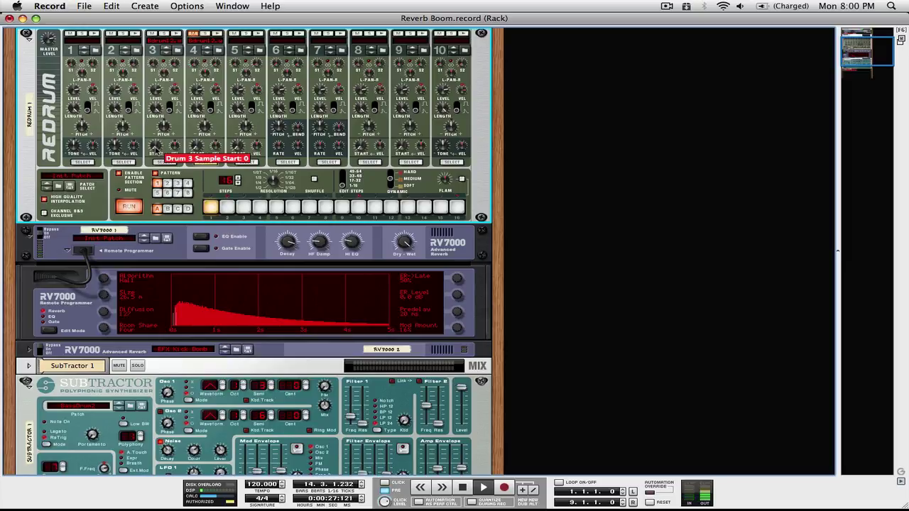
drag(155, 148, 155, 145)
drag(155, 147, 155, 145)
drag(155, 146, 155, 148)
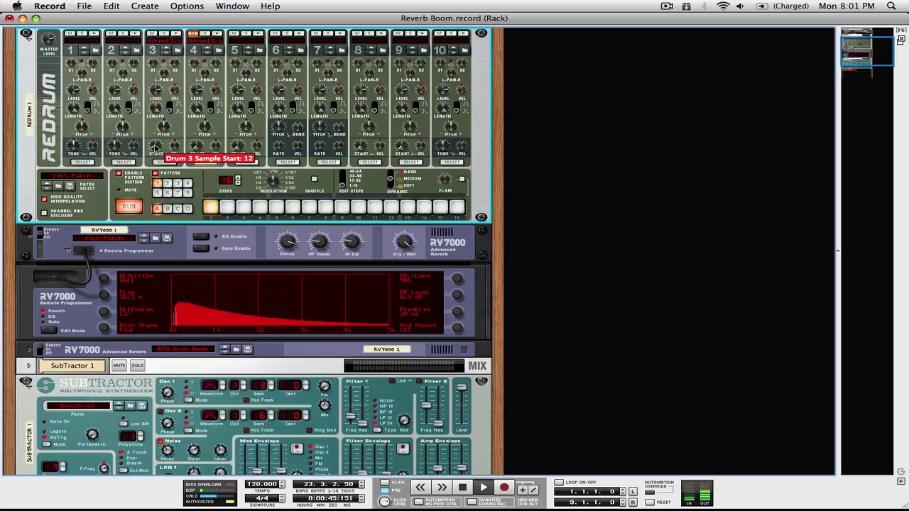
click(194, 37)
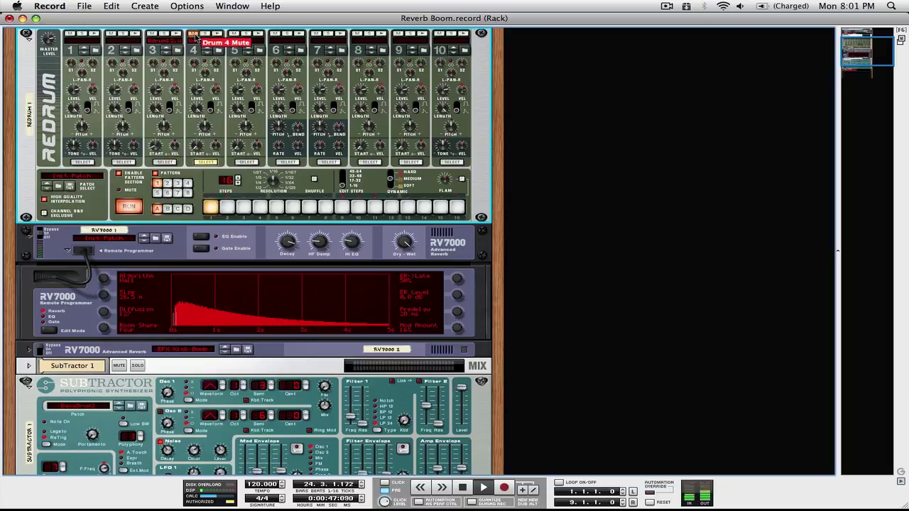
Unmute Redrum's drum 4
click(193, 35)
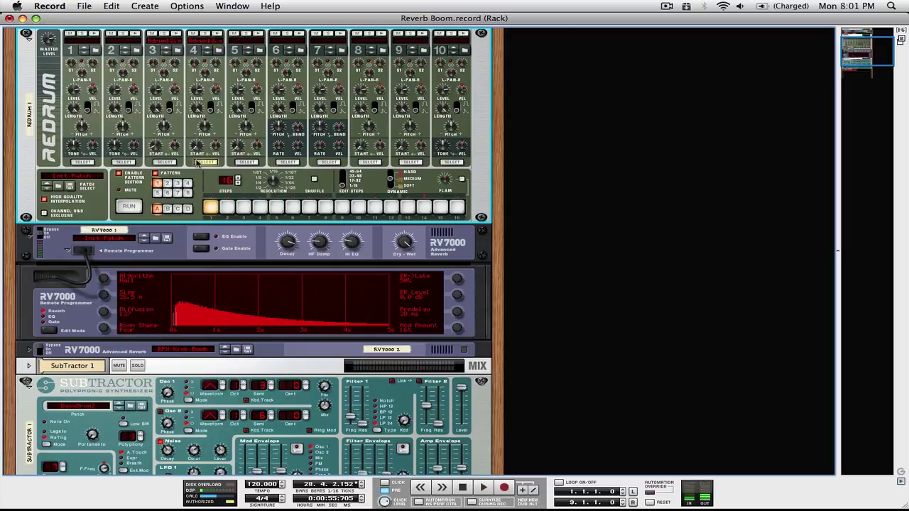
scroll(197, 160, up, 3)
scroll(198, 161, down, 3)
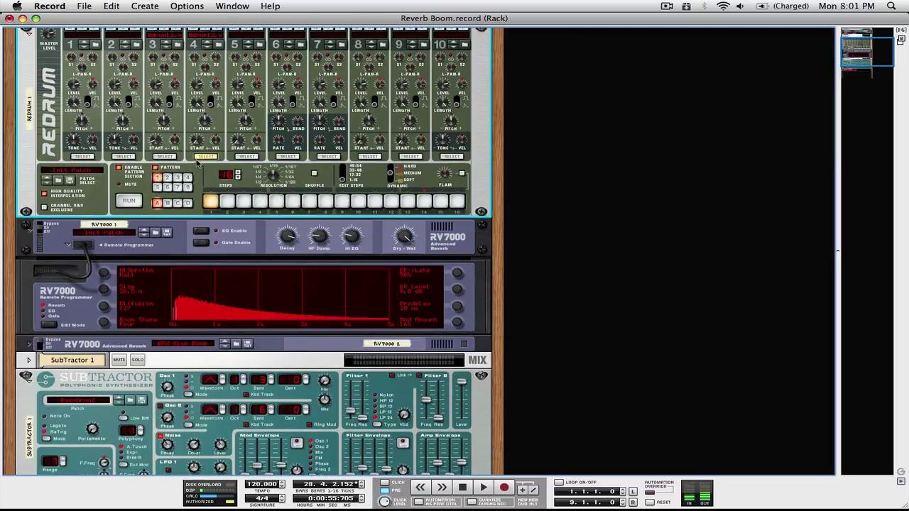
scroll(197, 163, up, 1)
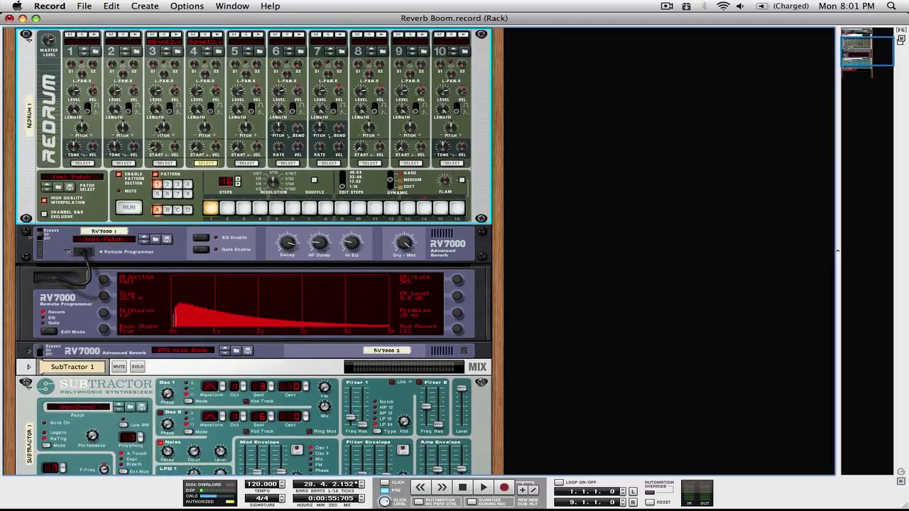
Fold the RV7000 1 device and set SubTractor 1's RV-7 reverb to Bypass
click(30, 235)
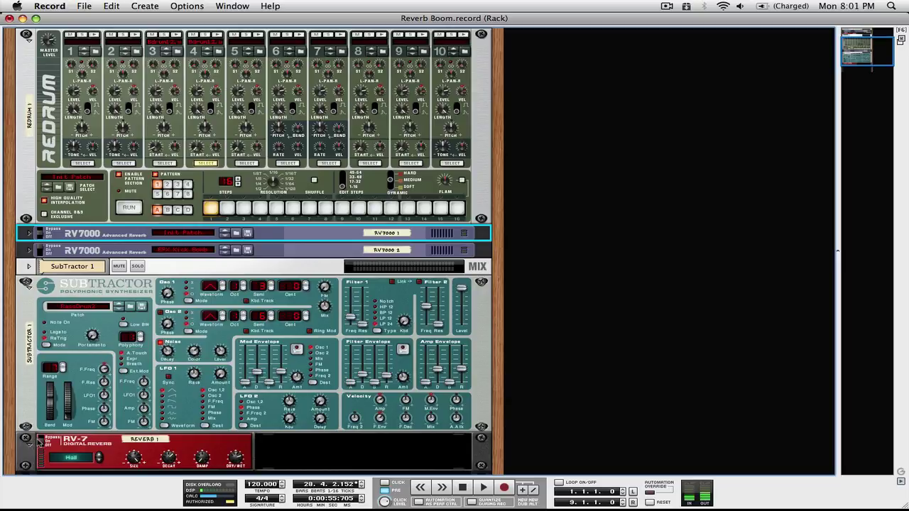
click(40, 439)
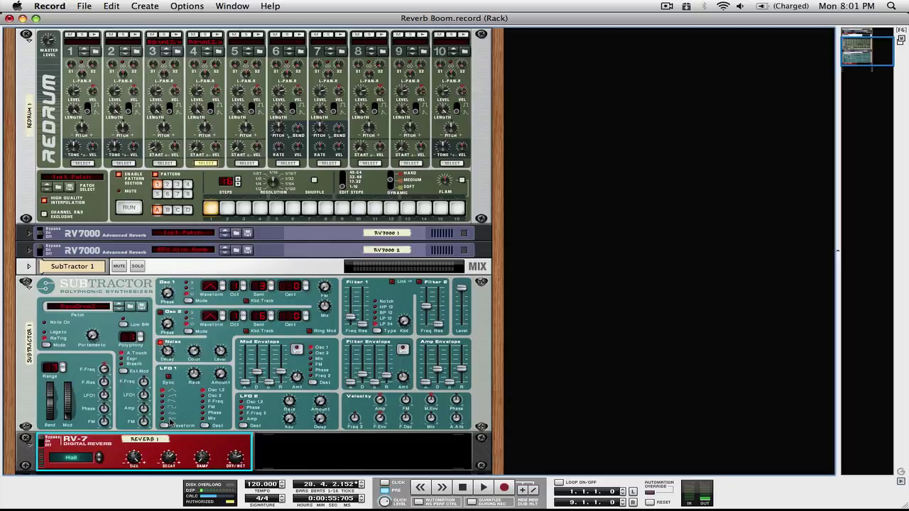
key(ctrl+Right)
key(ctrl+Left)
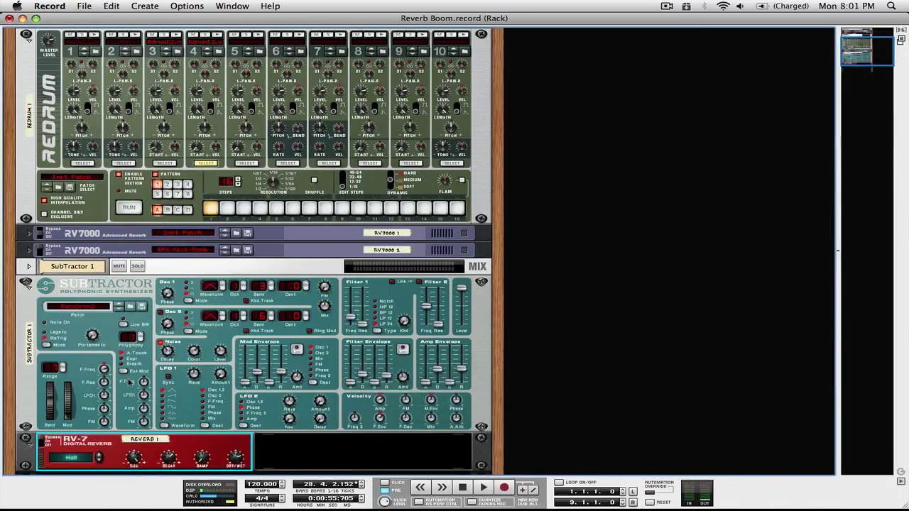
Create a one-bar clip at bar 1 on SubTractor 1's sequencer lane and draw a 1/16-long B2 note at its start
key(ctrl+Right)
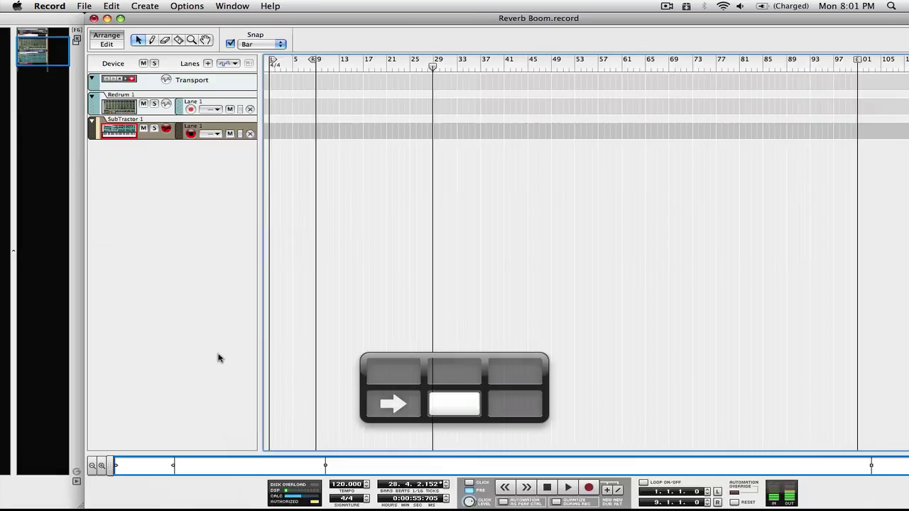
drag(202, 62, 161, 223)
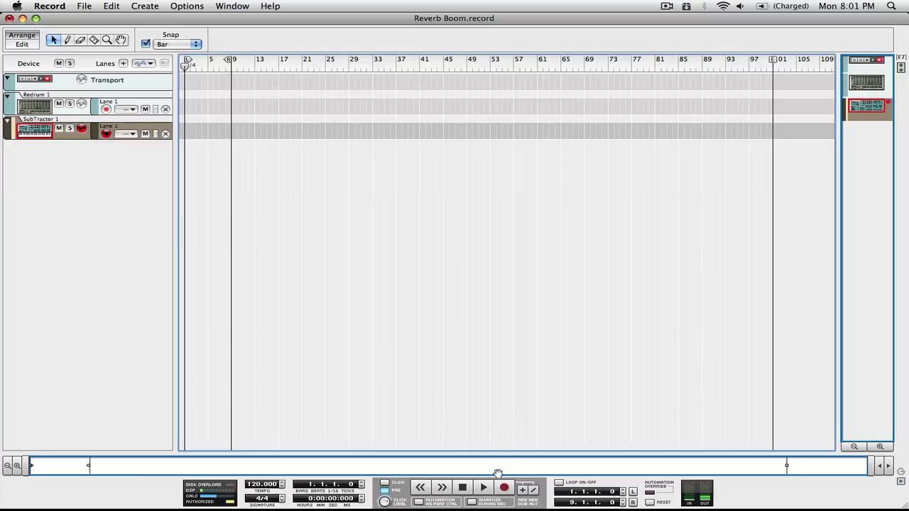
click(186, 129)
double_click(186, 131)
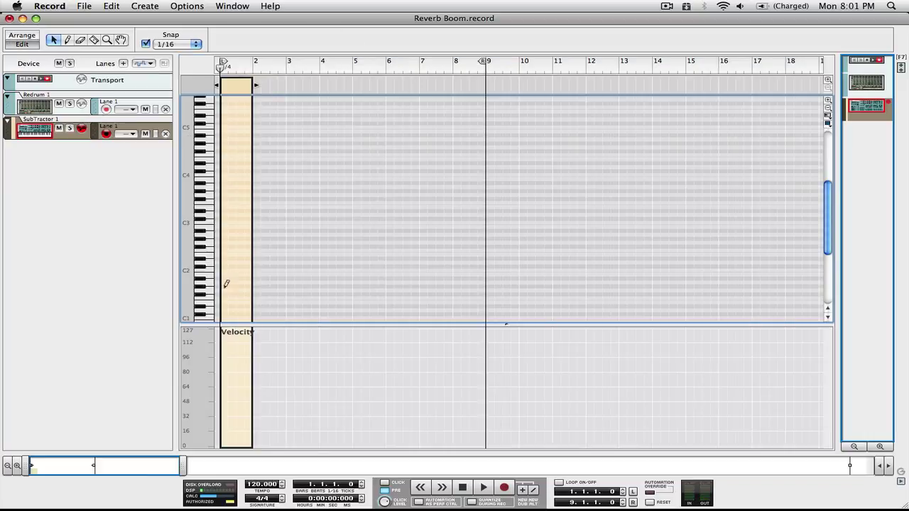
click(223, 221)
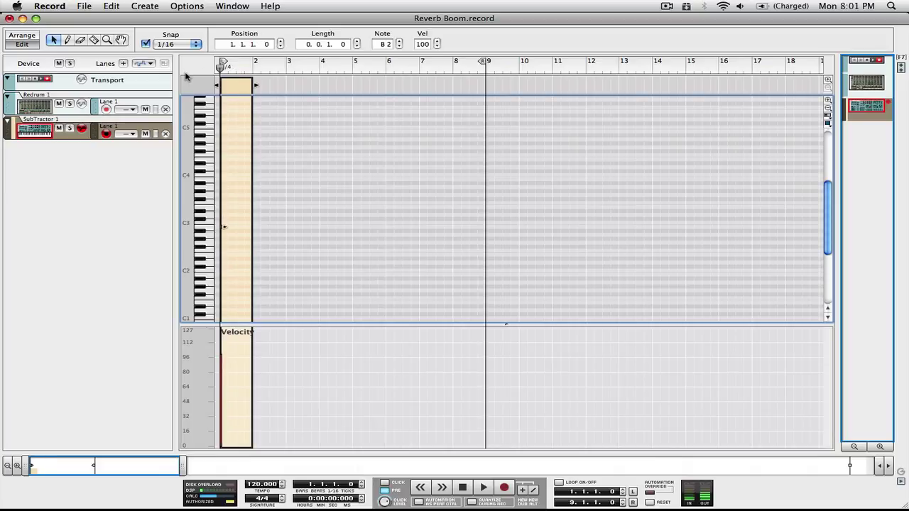
Play the song from the start, move the playback position to just before bar 9, and return to bar 1
key(space)
drag(222, 66, 480, 65)
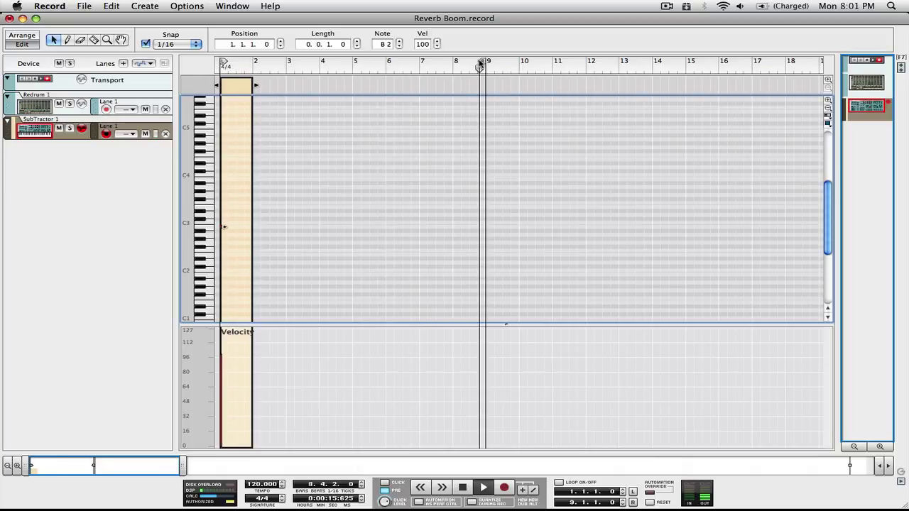
key(space)
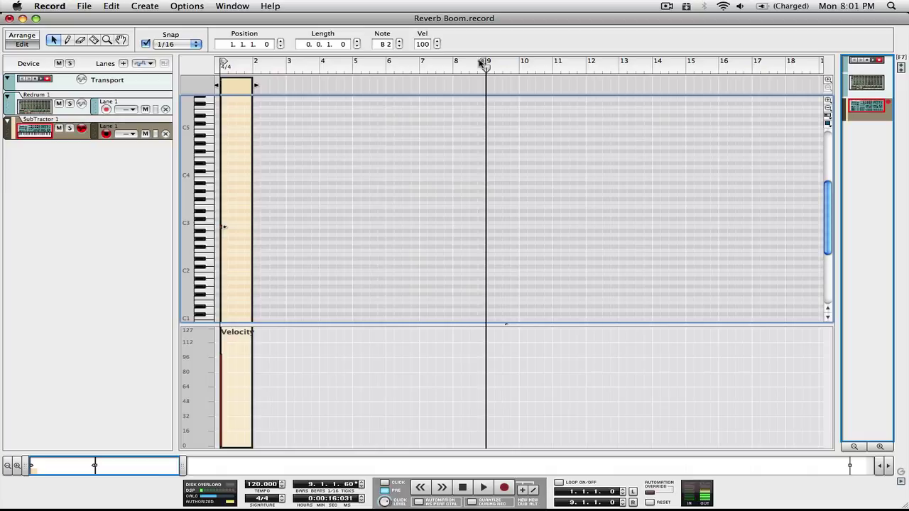
click(461, 488)
Mute the first Redrum 1 channel in the mixer
key(F6)
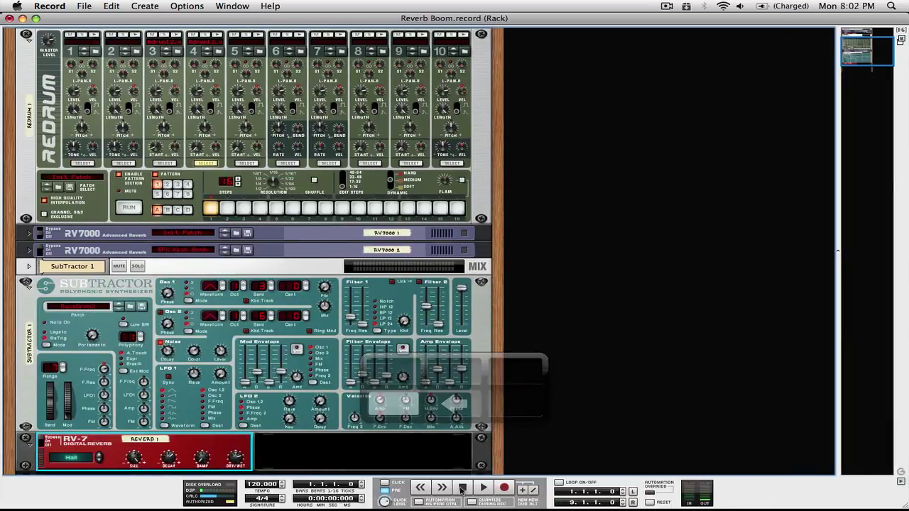
scroll(45, 100, up, 5)
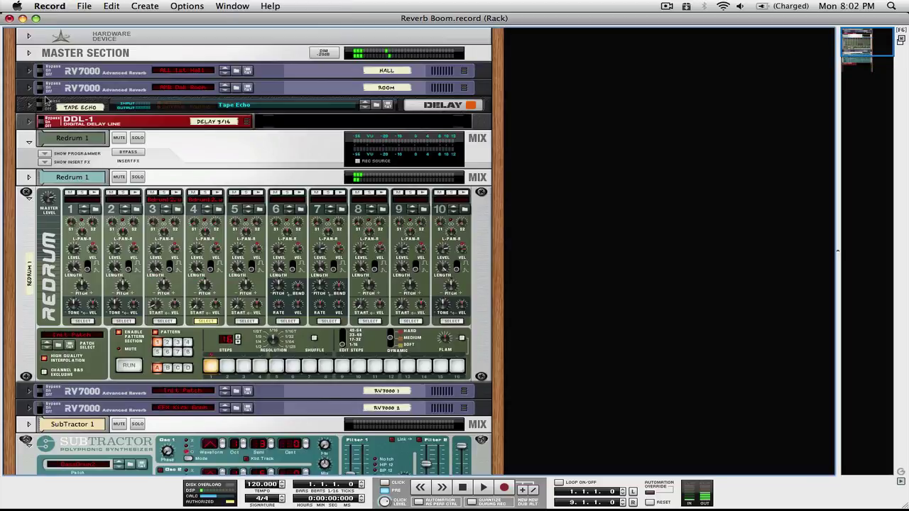
key(F5)
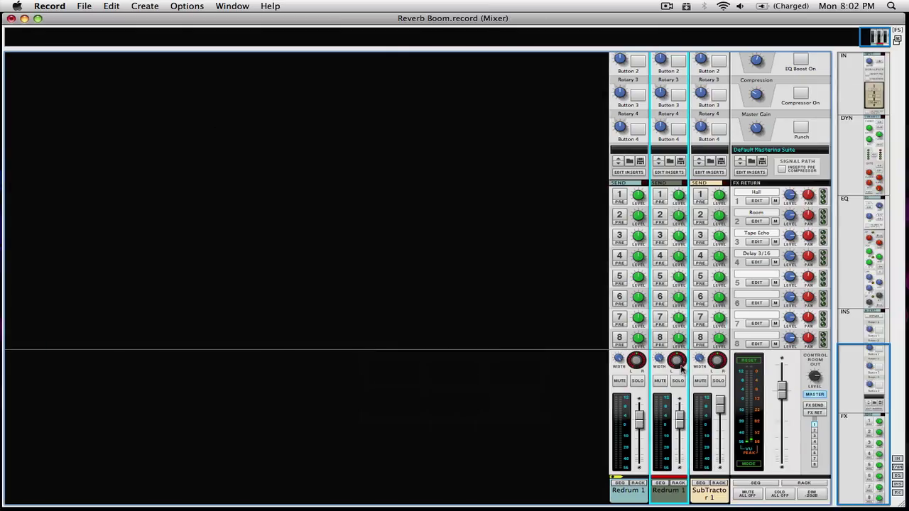
click(619, 381)
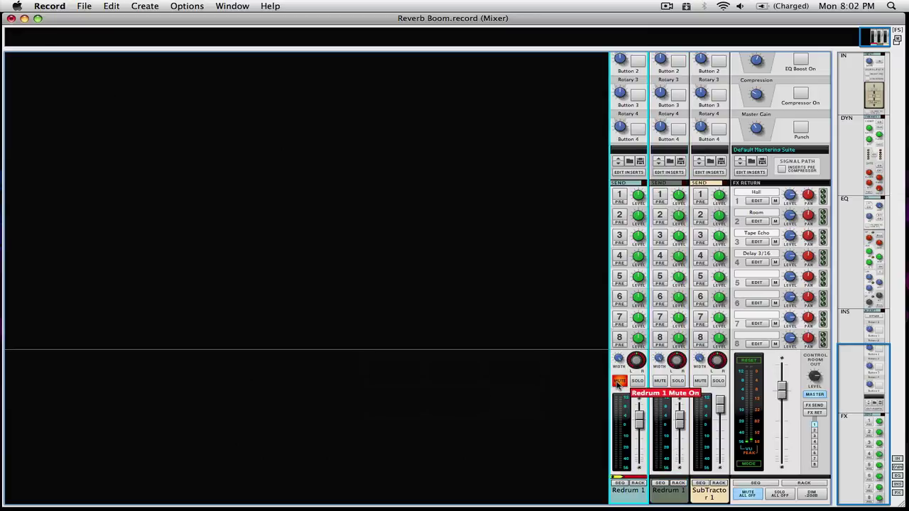
Move the song end marker and the right loop locator to bar 2 and play from the start
key(F7)
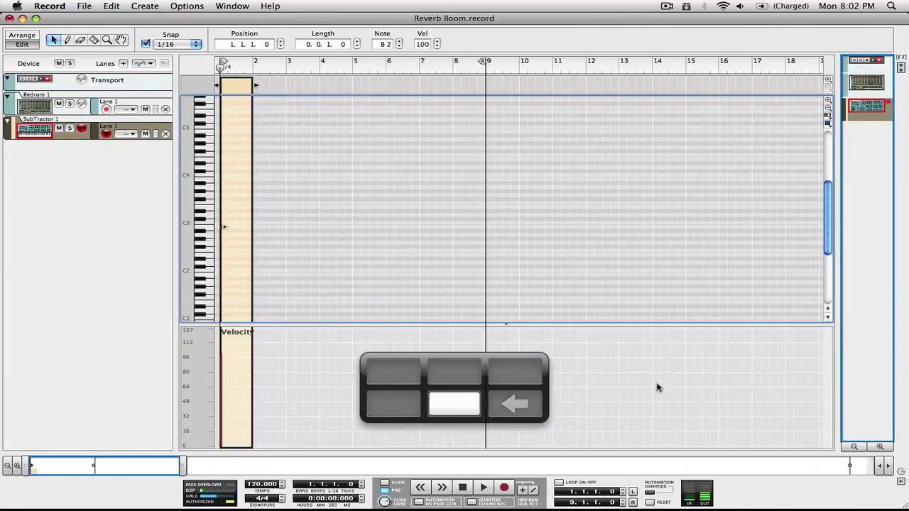
key(space)
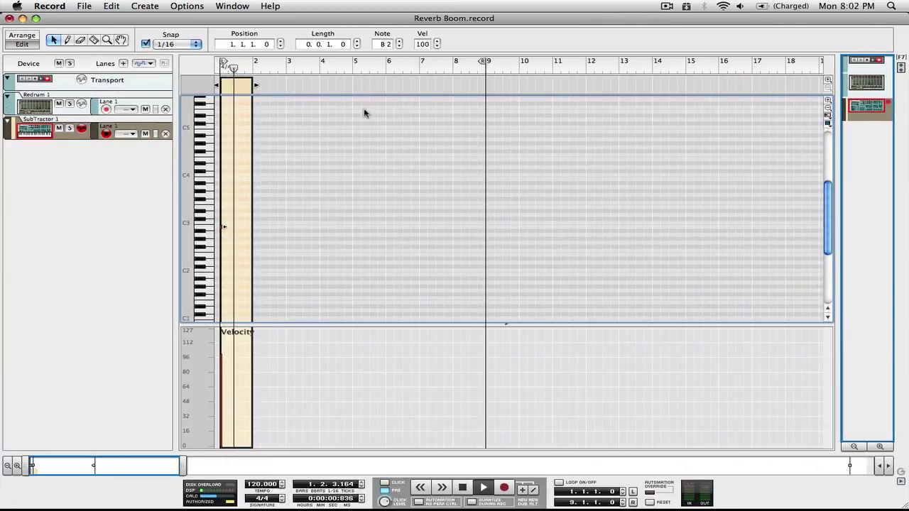
click(254, 68)
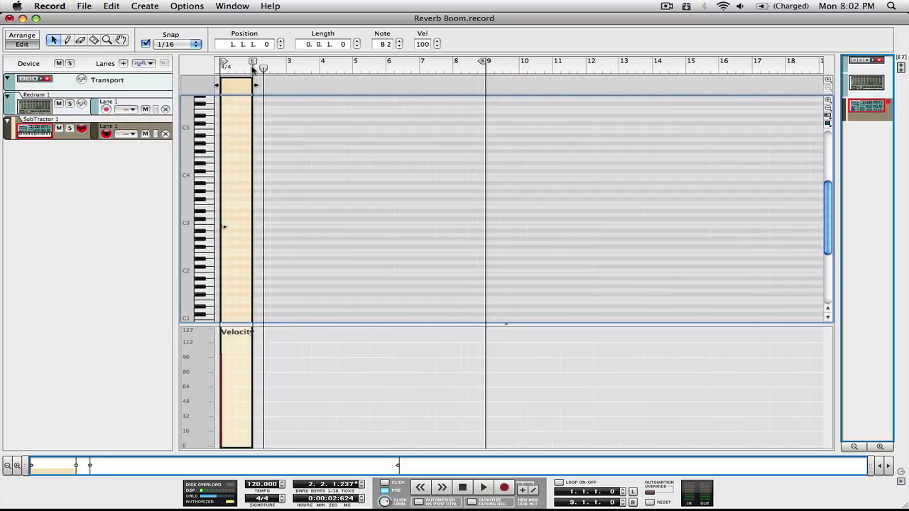
alt+click(250, 67)
key(Return)
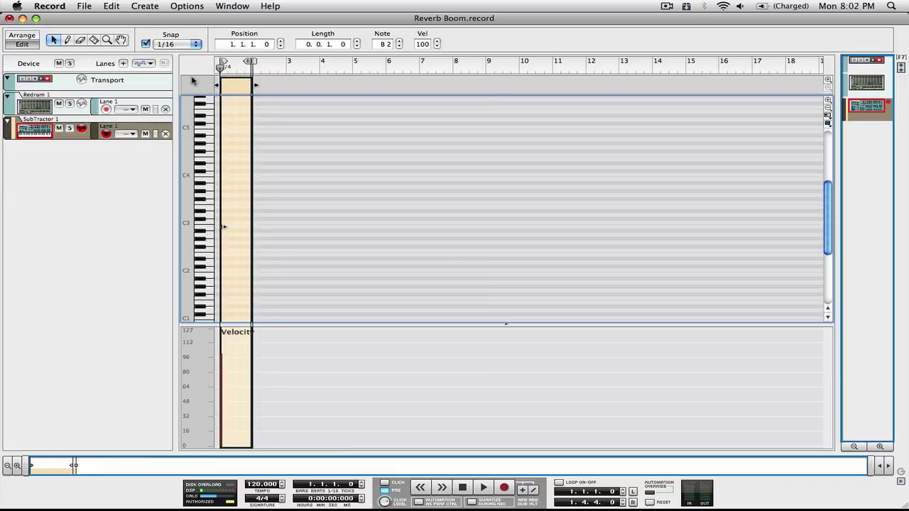
key(space)
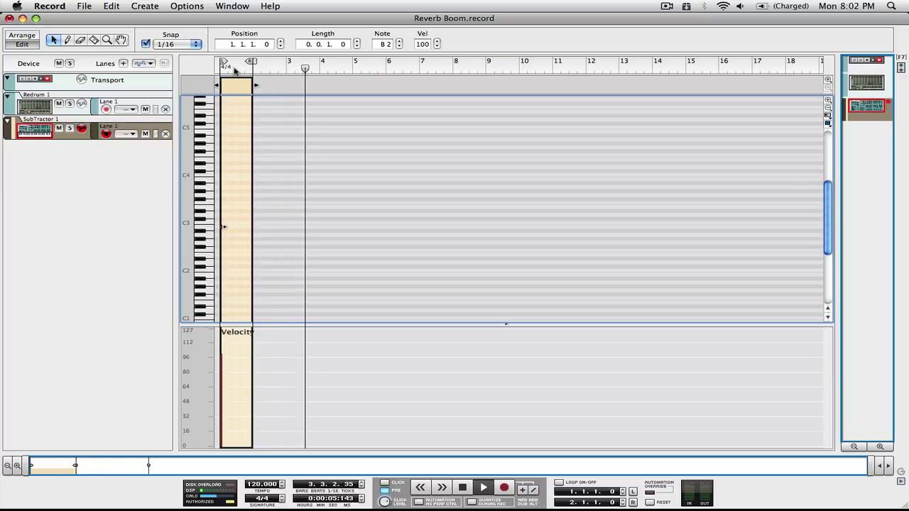
Replay the SubTractor clip from bar 1 and turn looping on
key(space)
key(Return)
key(space)
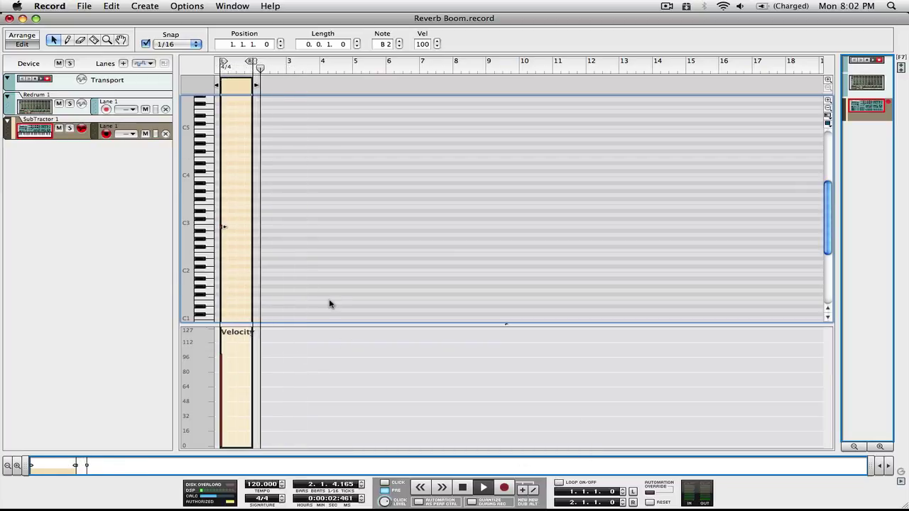
key(space)
key(Return)
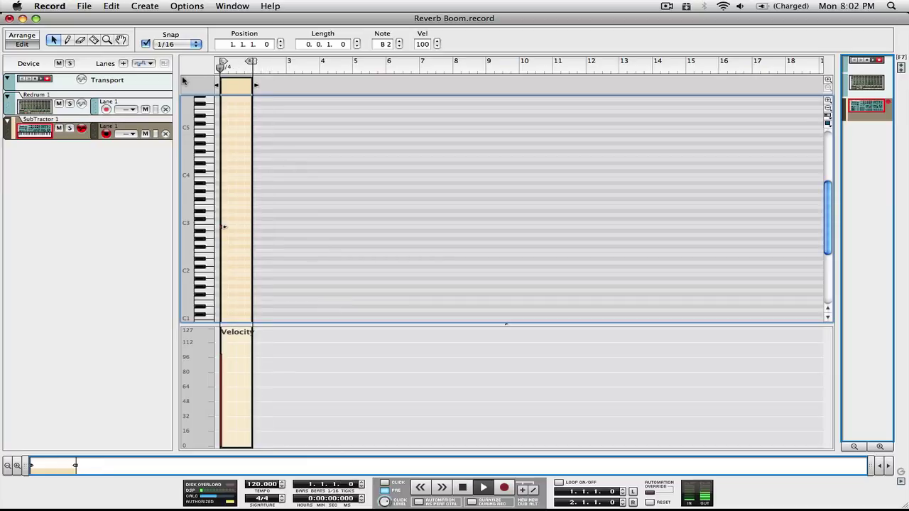
key(space)
click(558, 483)
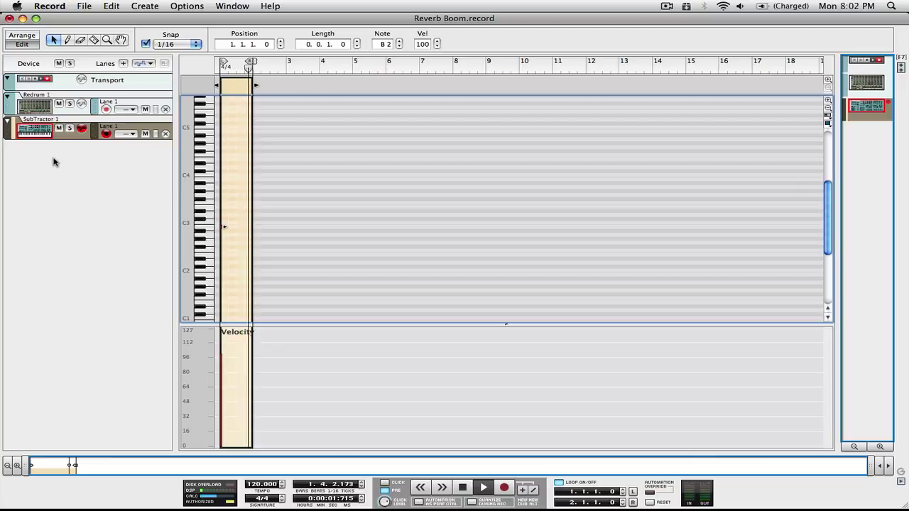
Turn the RV-7 on and compare its Large Hall, Hall 2, Large Room and Hall algorithms during playback, settling on Hall 2
key(F6)
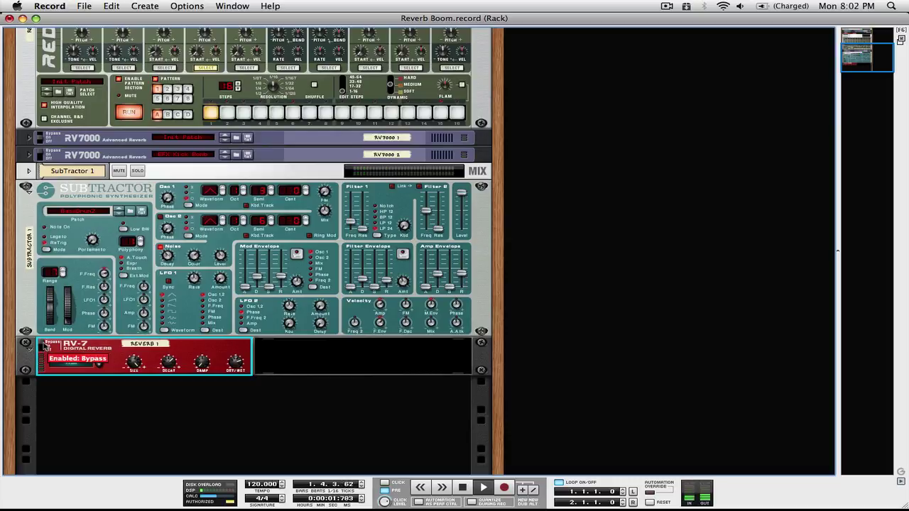
click(44, 346)
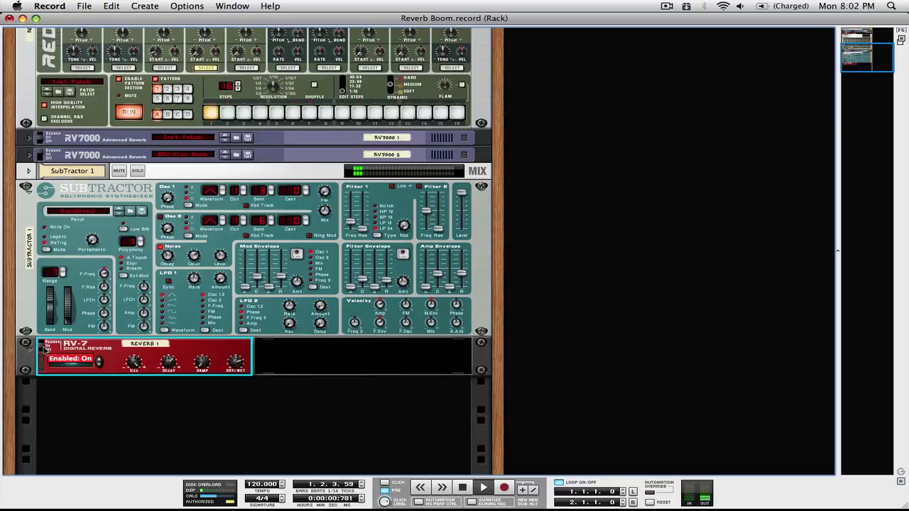
click(100, 362)
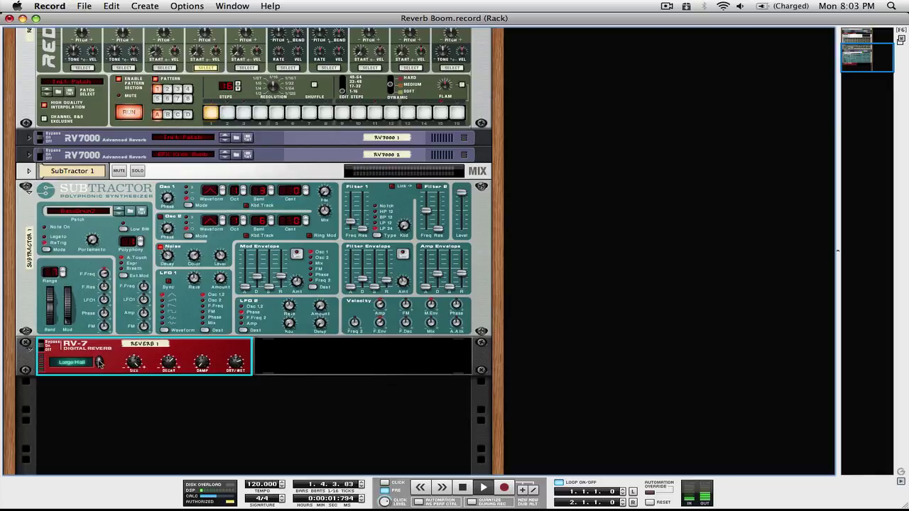
click(100, 362)
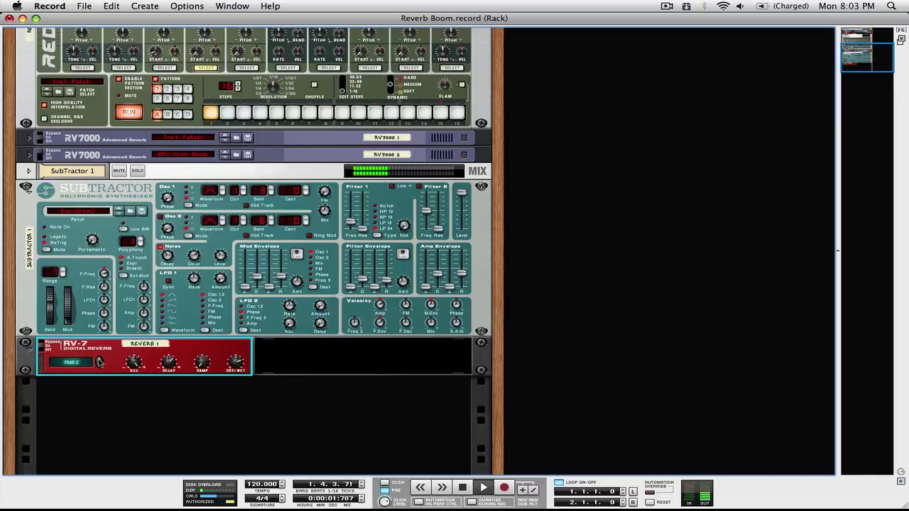
click(100, 361)
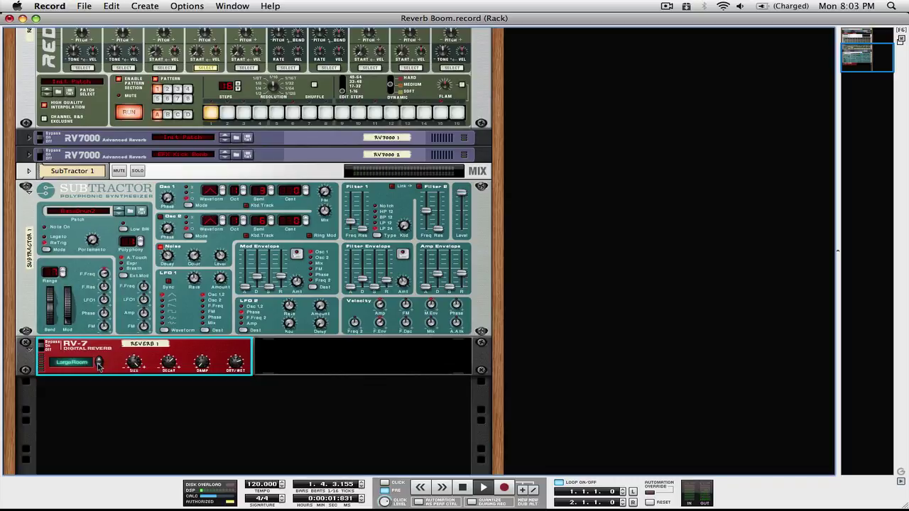
click(99, 362)
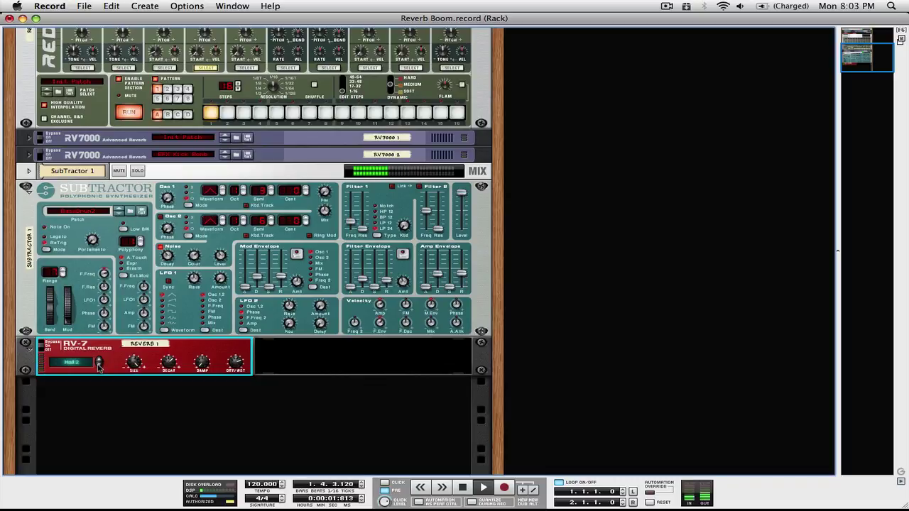
click(99, 362)
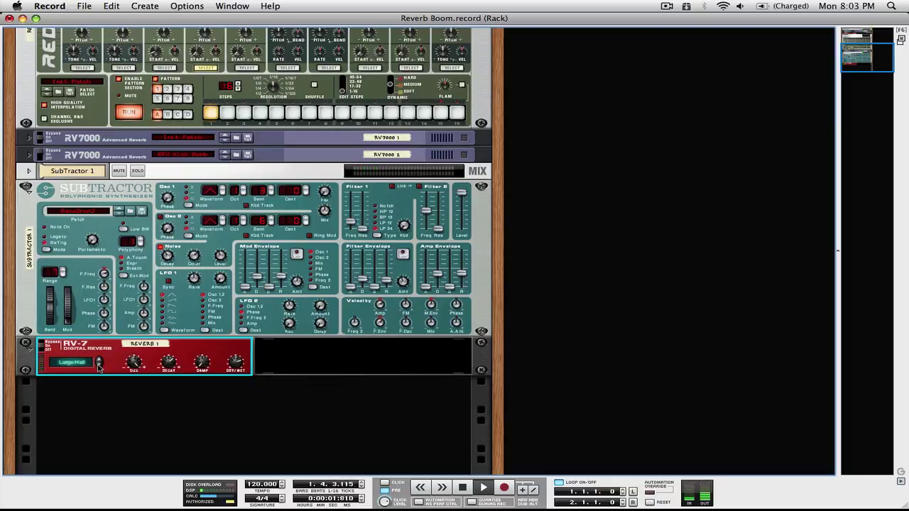
click(98, 362)
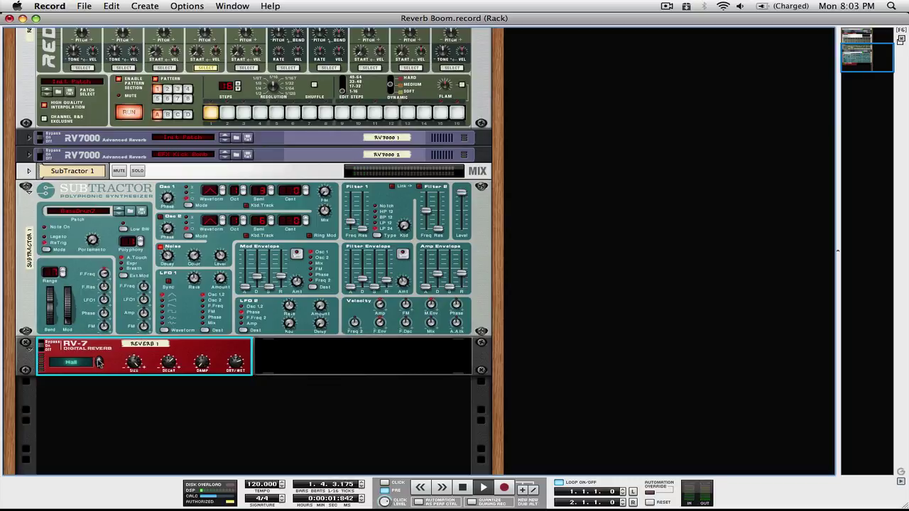
click(99, 362)
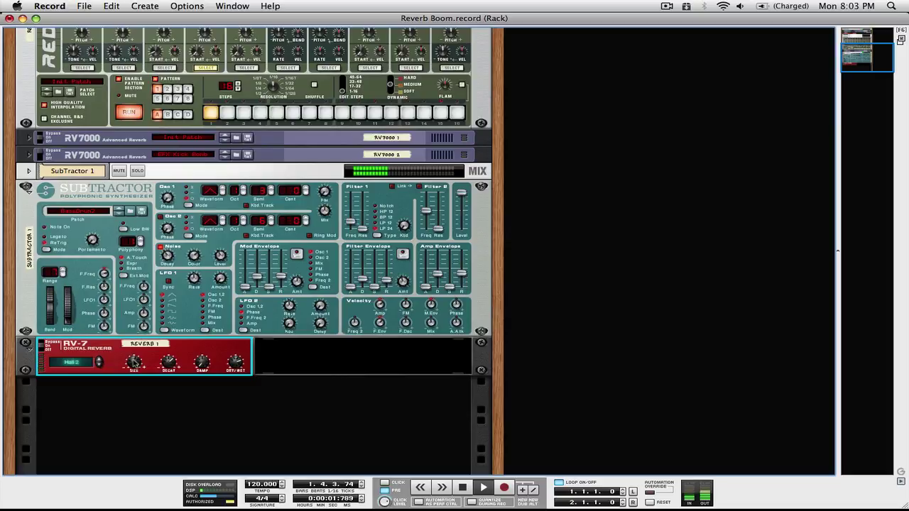
Lower the RV-7's Size to about 8 during playback
mouse_move(135, 363)
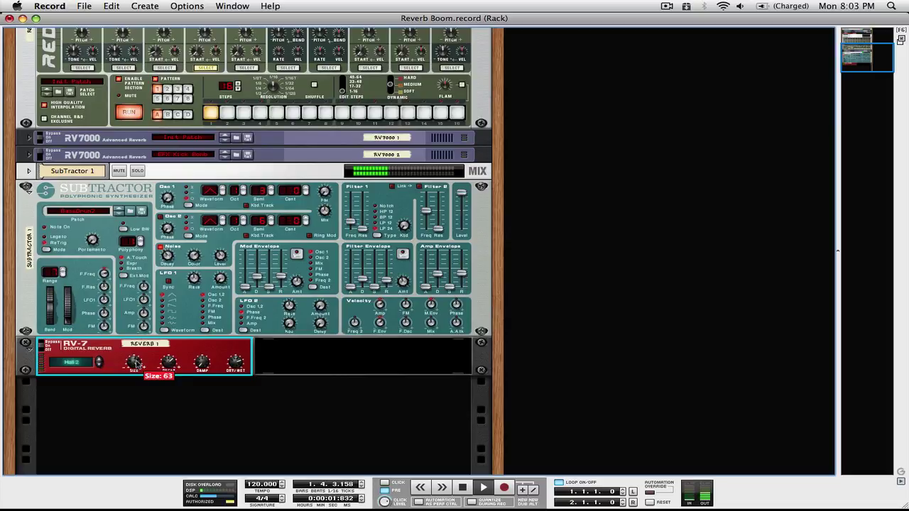
drag(135, 363, 132, 382)
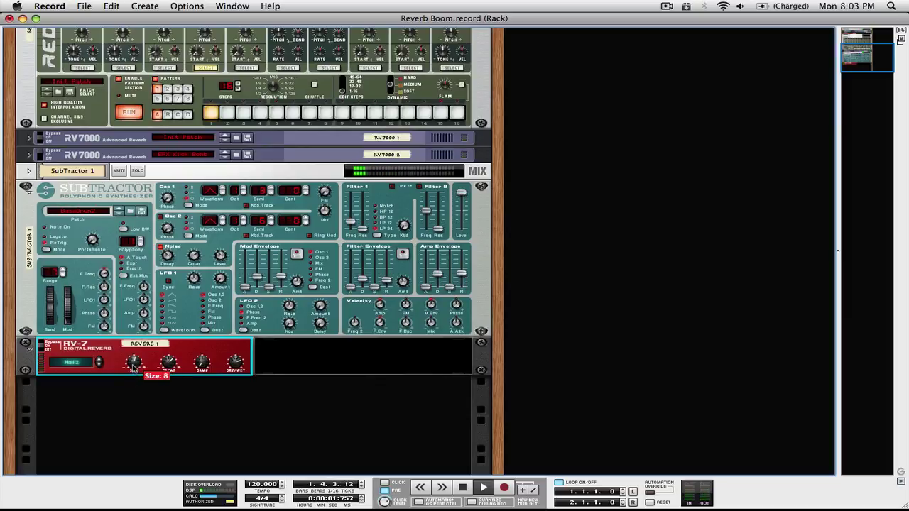
Adjust the RV-7's Size during playback and briefly unfold the first RV7000 to look at its reverb settings
drag(134, 370, 136, 346)
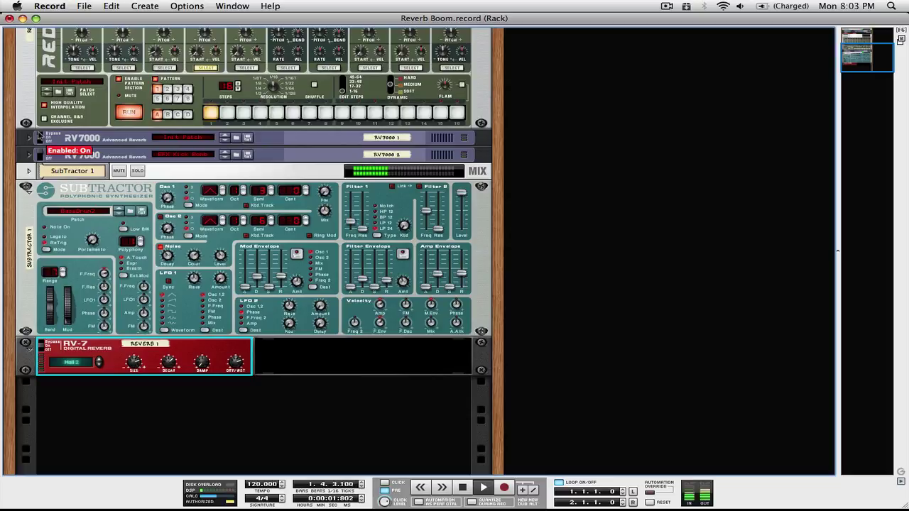
click(29, 137)
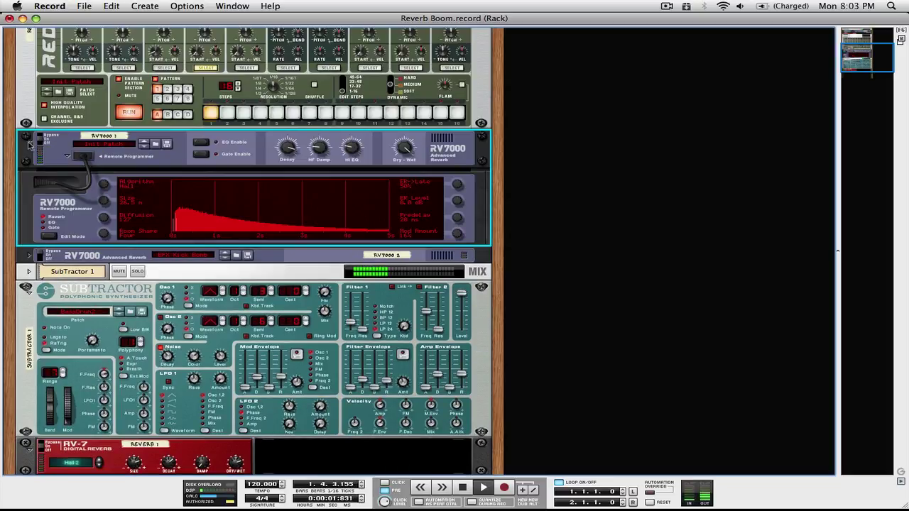
click(29, 139)
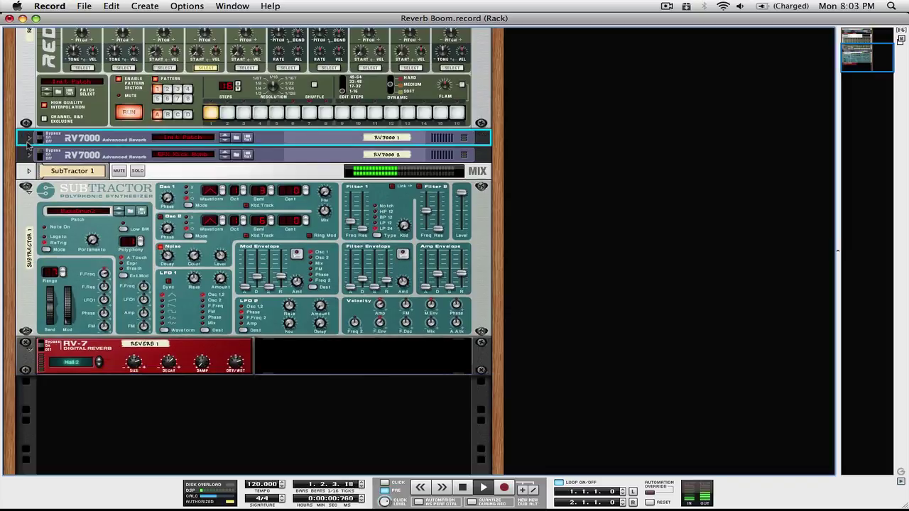
Set the RV-7's Decay to about 22 and its Dry/Wet balance to 68 during playback
click(171, 364)
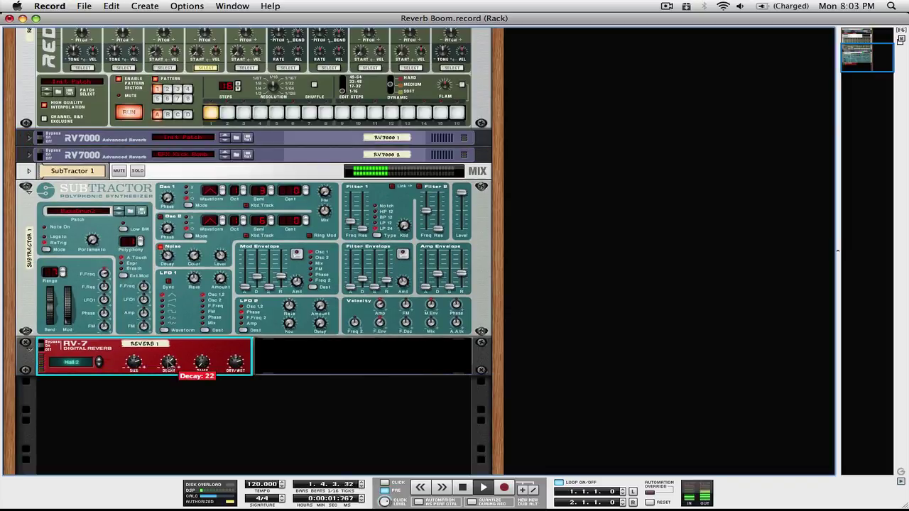
drag(170, 364, 170, 360)
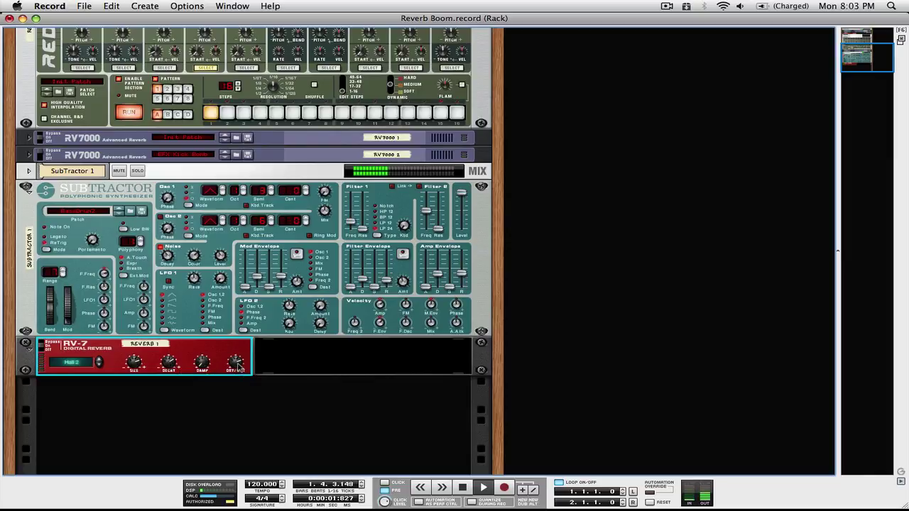
mouse_move(239, 366)
mouse_down()
mouse_move(236, 391)
mouse_move(237, 370)
mouse_up()
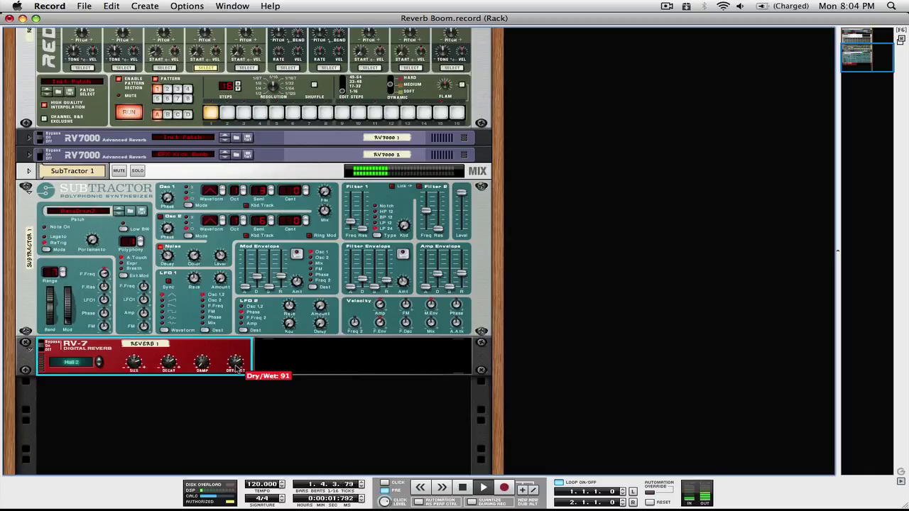
mouse_move(237, 370)
mouse_down()
mouse_move(235, 345)
mouse_move(233, 380)
mouse_move(238, 369)
mouse_up()
Set the SubTractor's amp envelope attack to about 10, stop playback and return to the song start
click(426, 285)
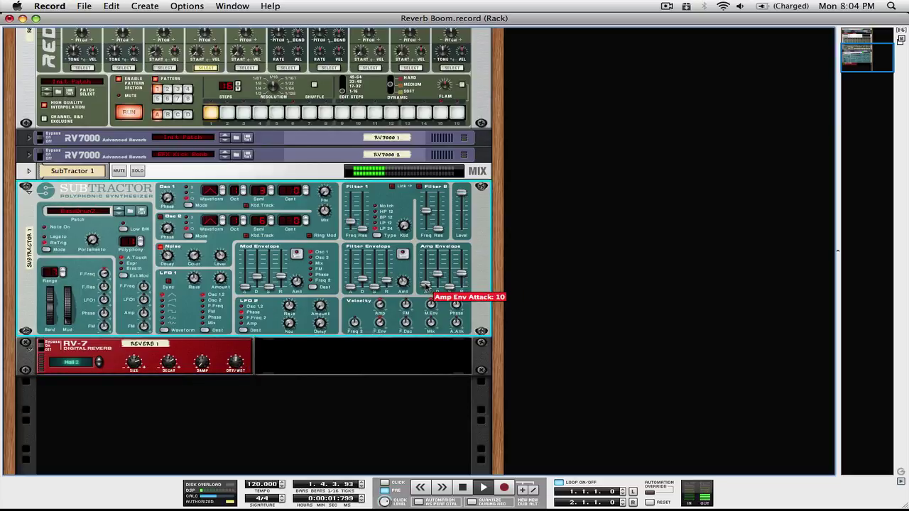
drag(426, 286, 426, 281)
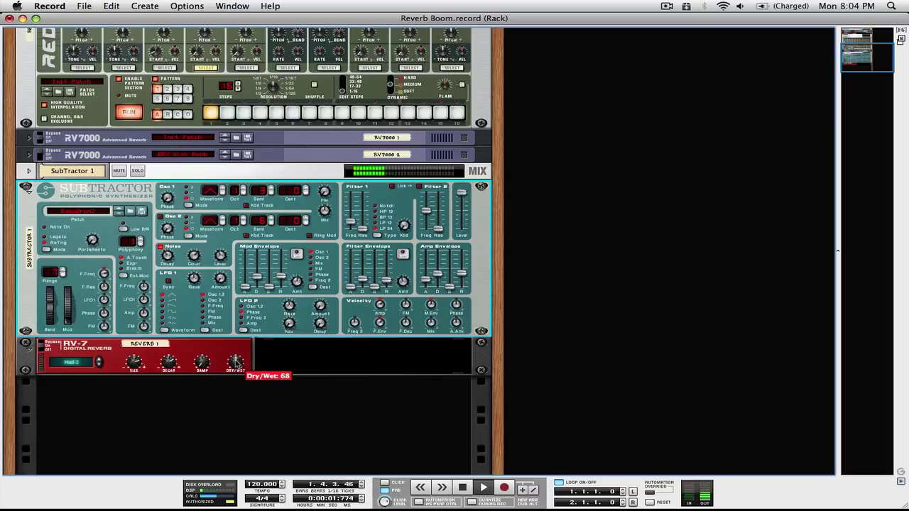
click(462, 488)
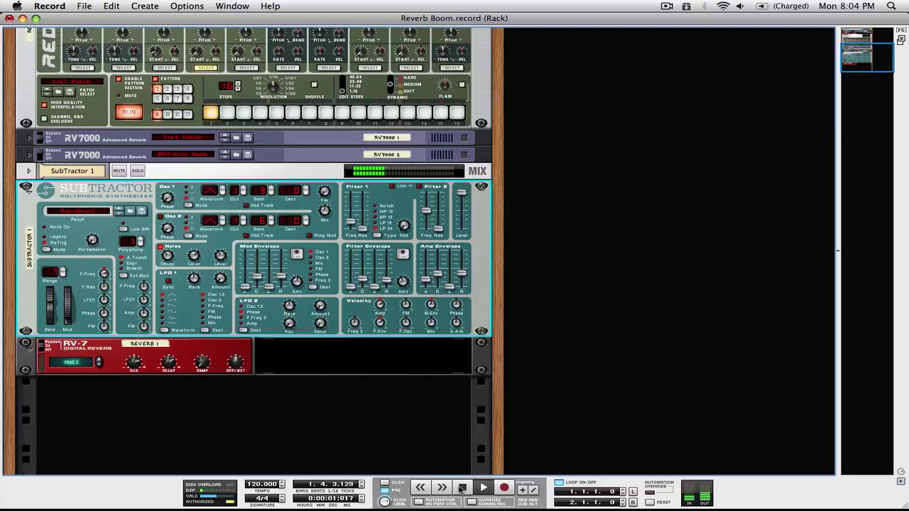
click(461, 488)
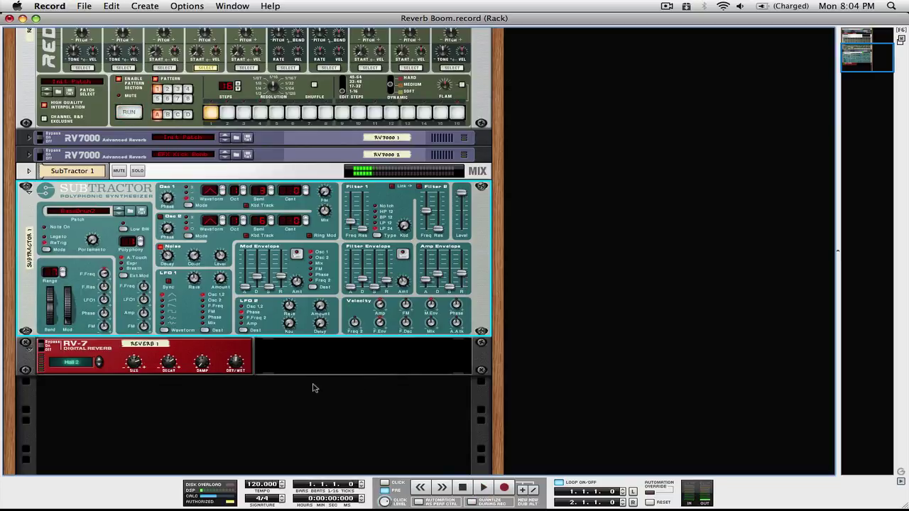
scroll(314, 387, up, 5)
scroll(313, 386, up, 2)
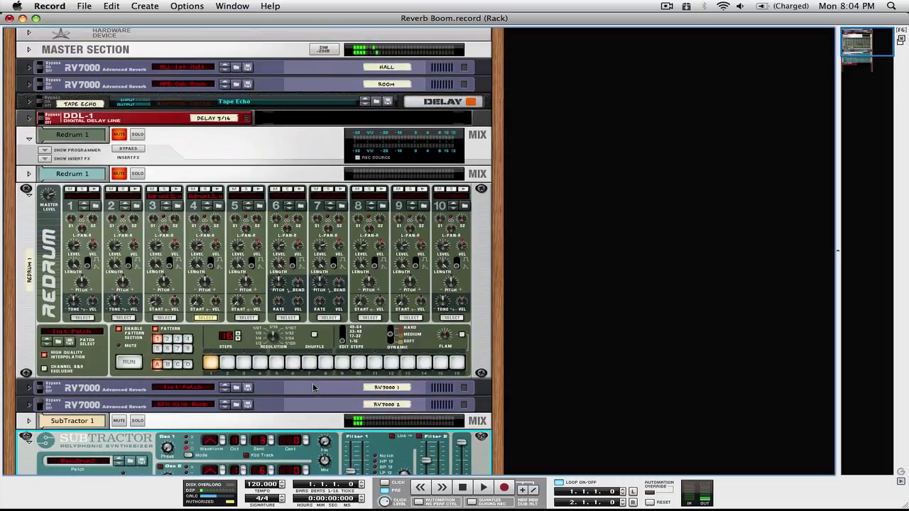
scroll(313, 387, down, 3)
scroll(315, 387, down, 1)
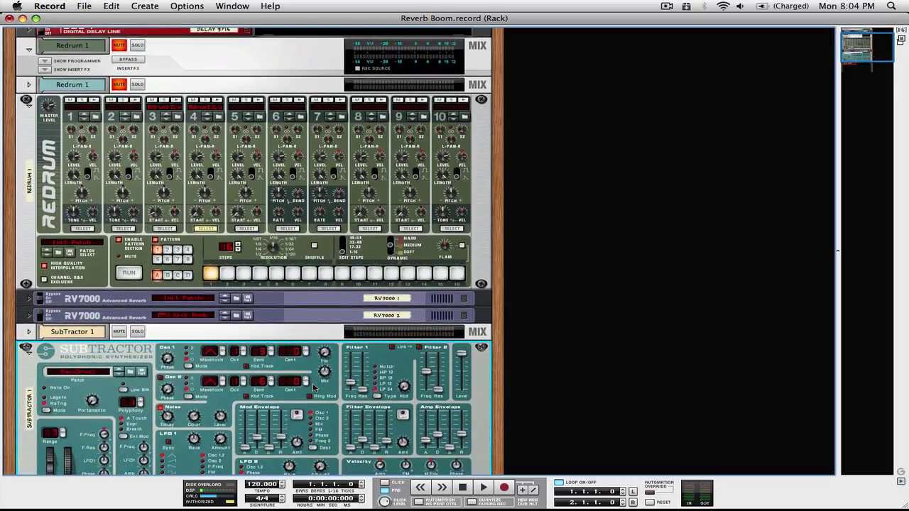